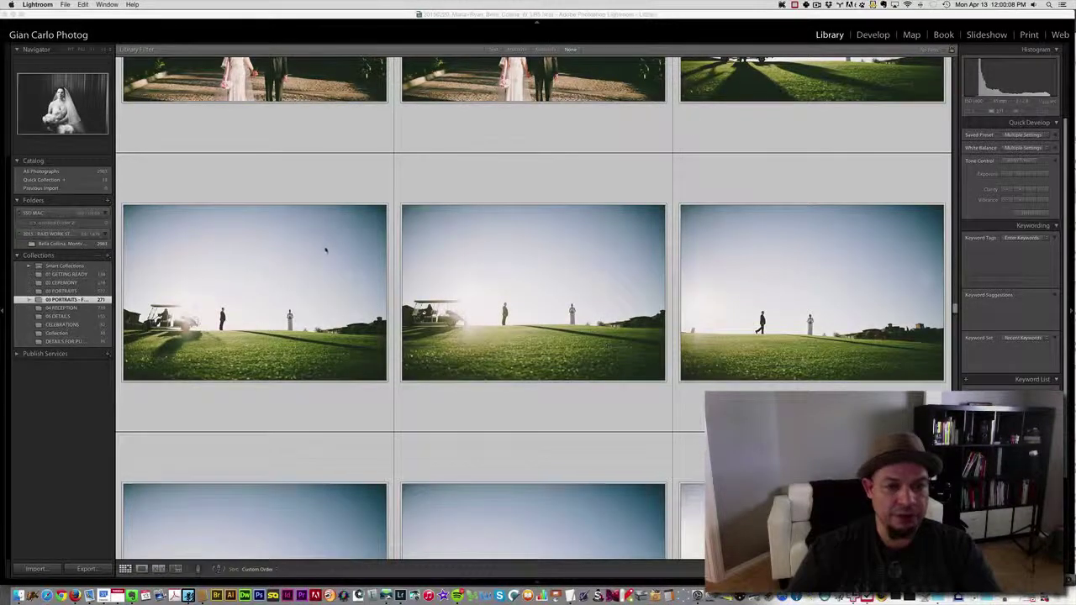
# Open the golf-cart photo full-size and browse back through the portraits and bridge shots to _GC52561.
pyautogui.doubleClick(293, 266)
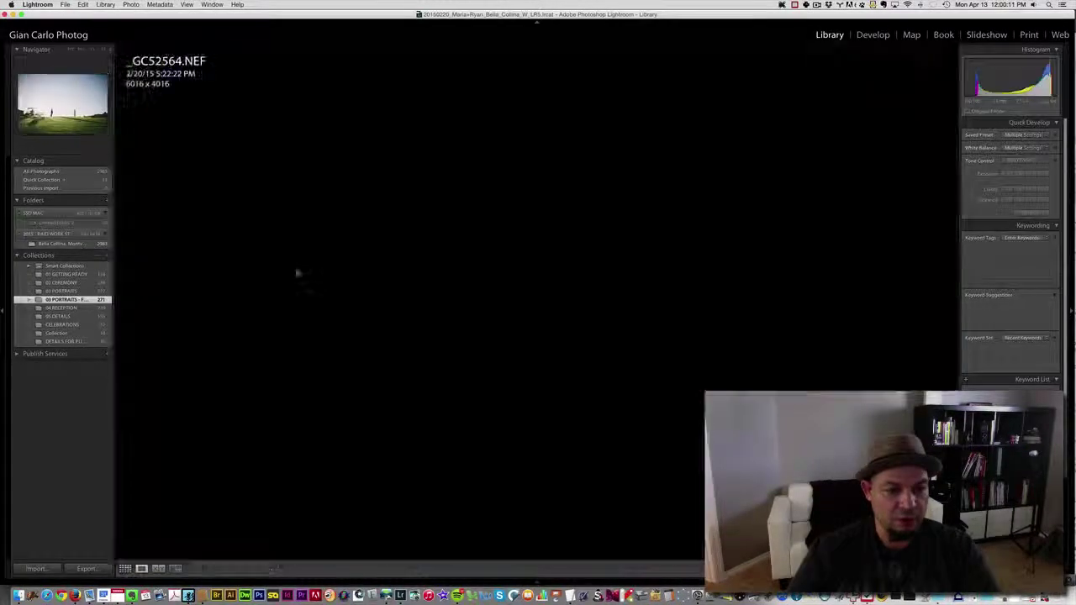
pyautogui.press('Left')
pyautogui.press('Left')
pyautogui.press('Left')
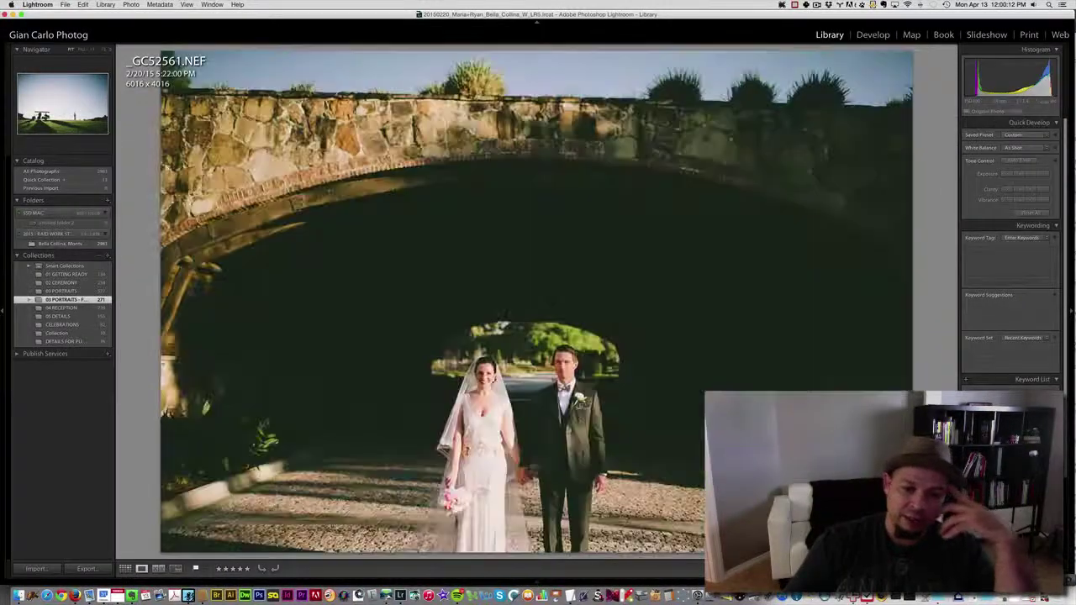
pyautogui.press('Right')
pyautogui.press('Left')
pyautogui.press('Left')
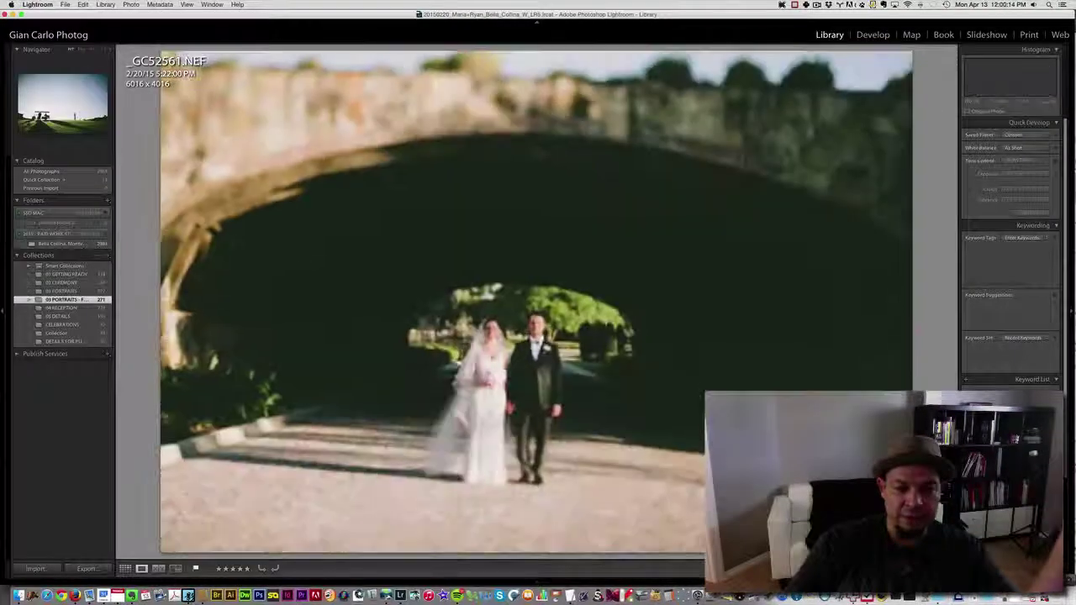
pyautogui.press('Left')
pyautogui.press('Left')
pyautogui.press('Left')
pyautogui.press('Left')
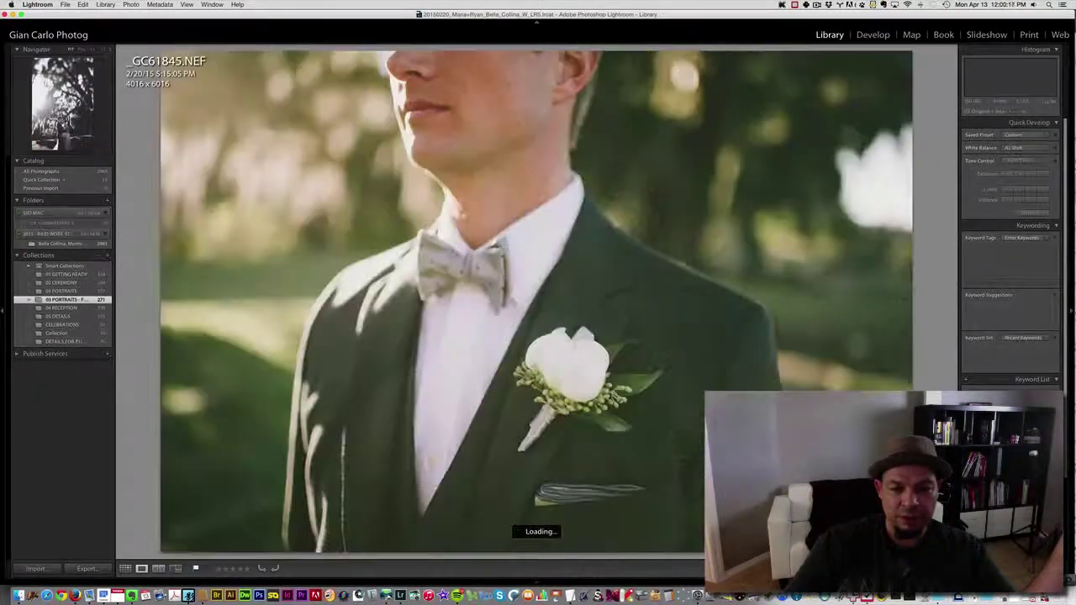
pyautogui.press('Left')
pyautogui.press('Left')
pyautogui.press('Left')
pyautogui.press('Left')
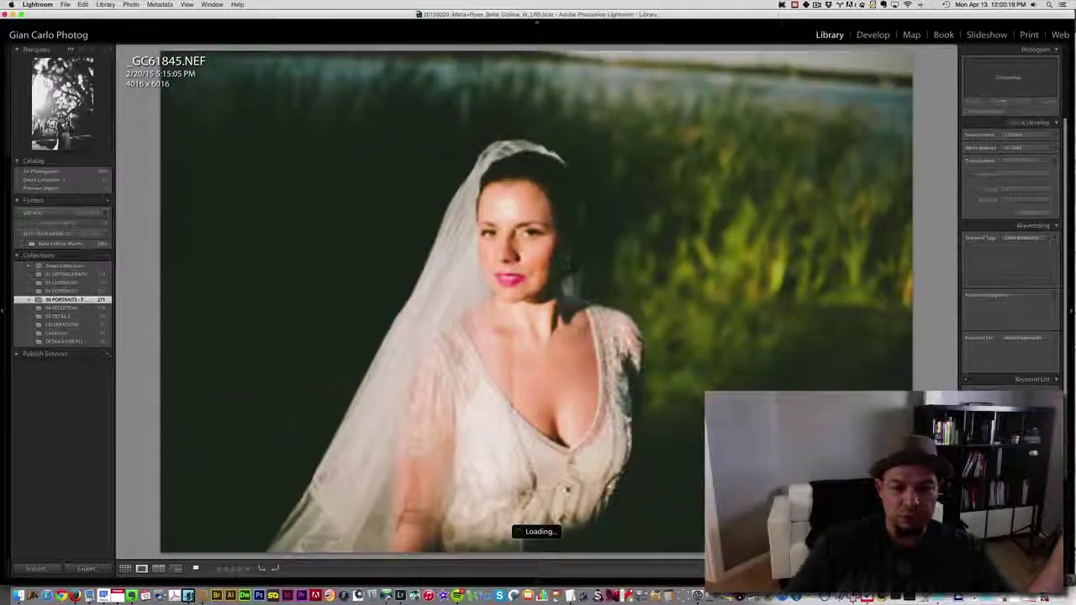
pyautogui.press('Left')
pyautogui.press('Left')
pyautogui.press('Left')
pyautogui.press('Left')
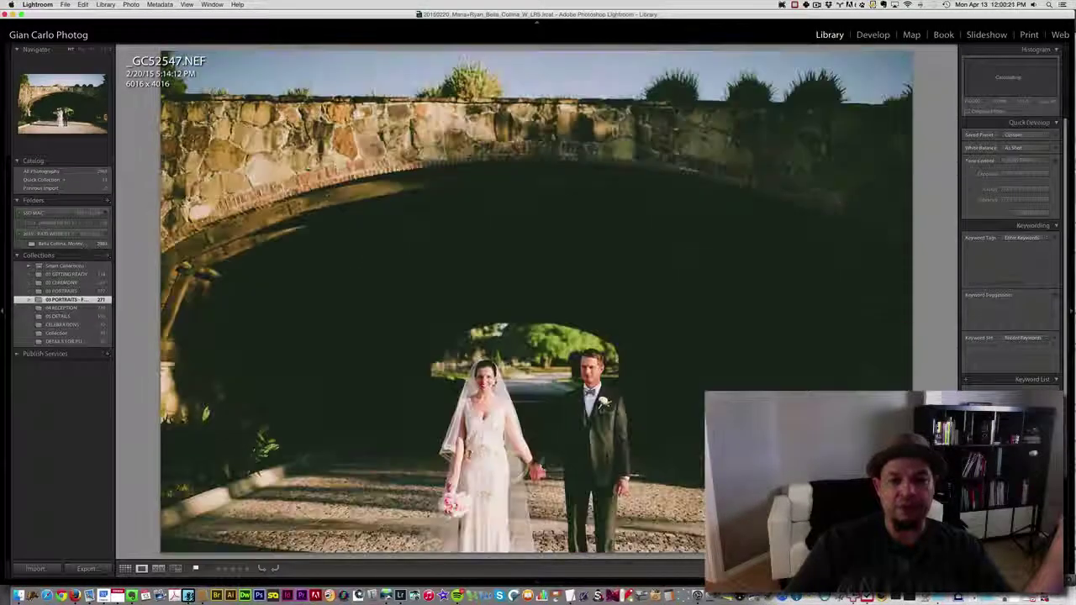
pyautogui.press('Left')
pyautogui.press('Left')
pyautogui.press('Left')
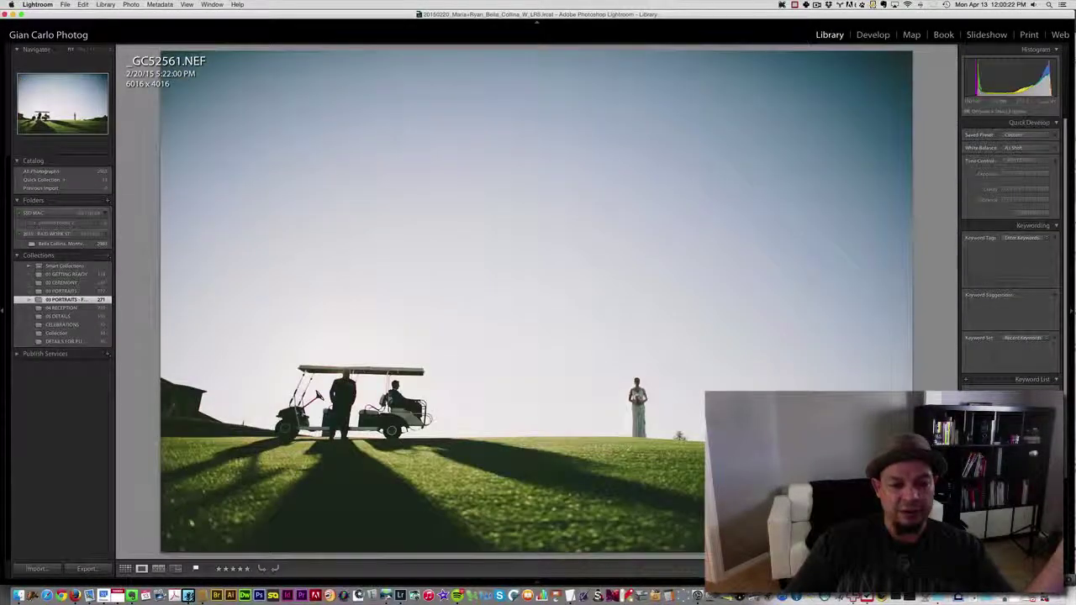
# Compare the dark and bright golf-cart shots, settling on _GC52564.
pyautogui.press('Left')
pyautogui.press('Right')
pyautogui.press('Left')
pyautogui.press('Right')
pyautogui.press('Left')
pyautogui.press('Left')
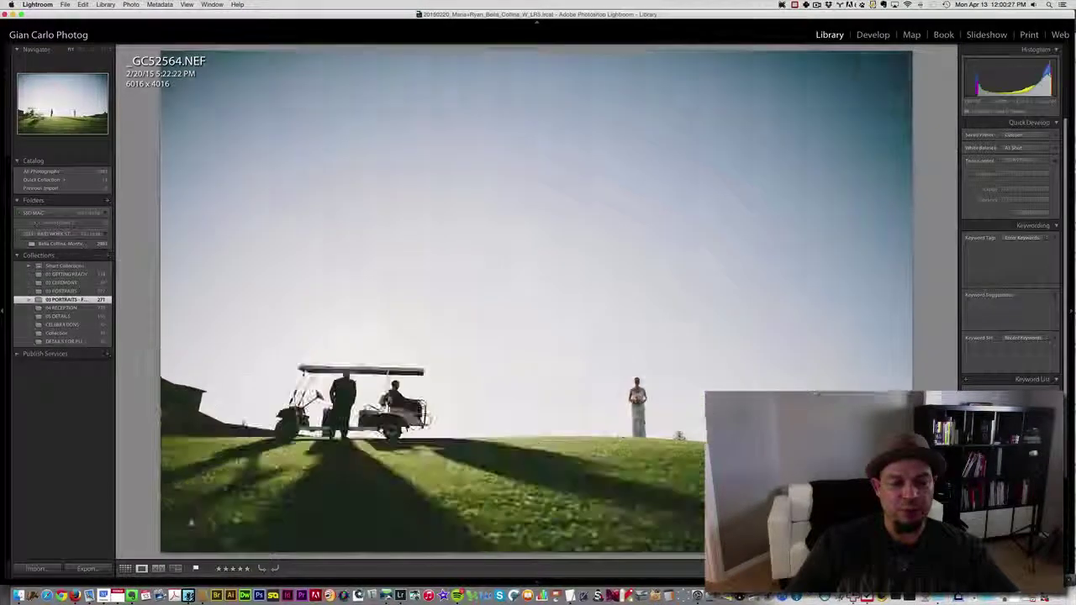
pyautogui.press('Left')
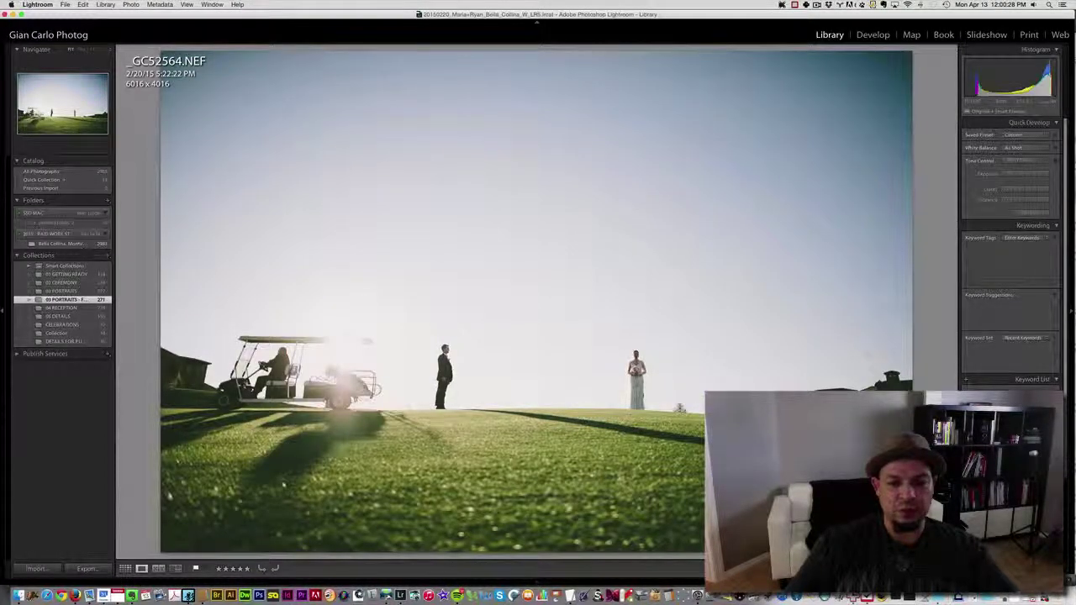
# Compare the golf-cart shots with the groom-walking frame _GC52566, ending on _GC52565.
pyautogui.press('Right')
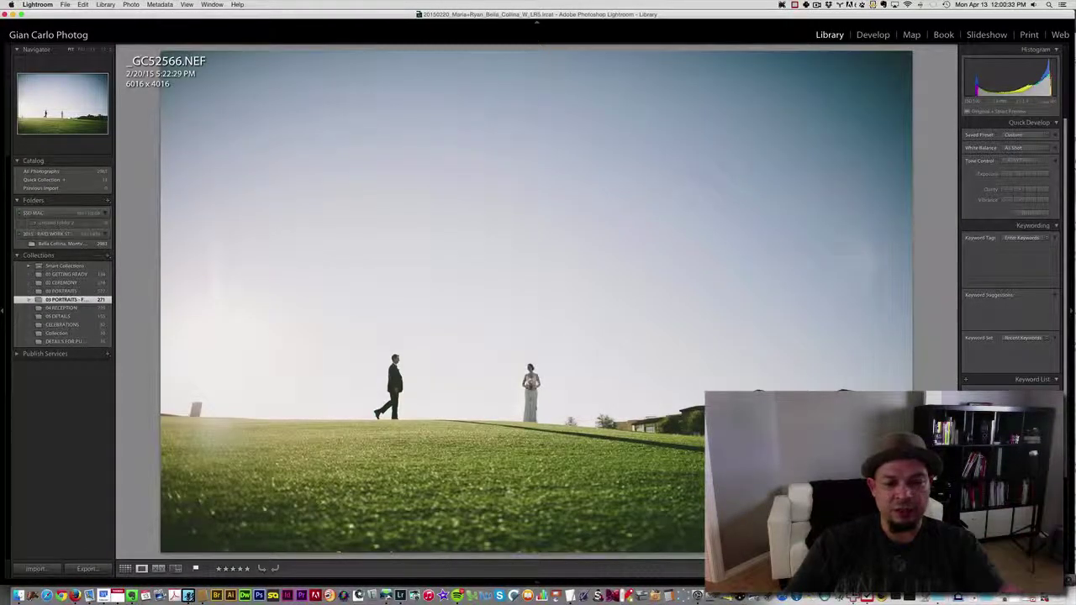
pyautogui.press('Left')
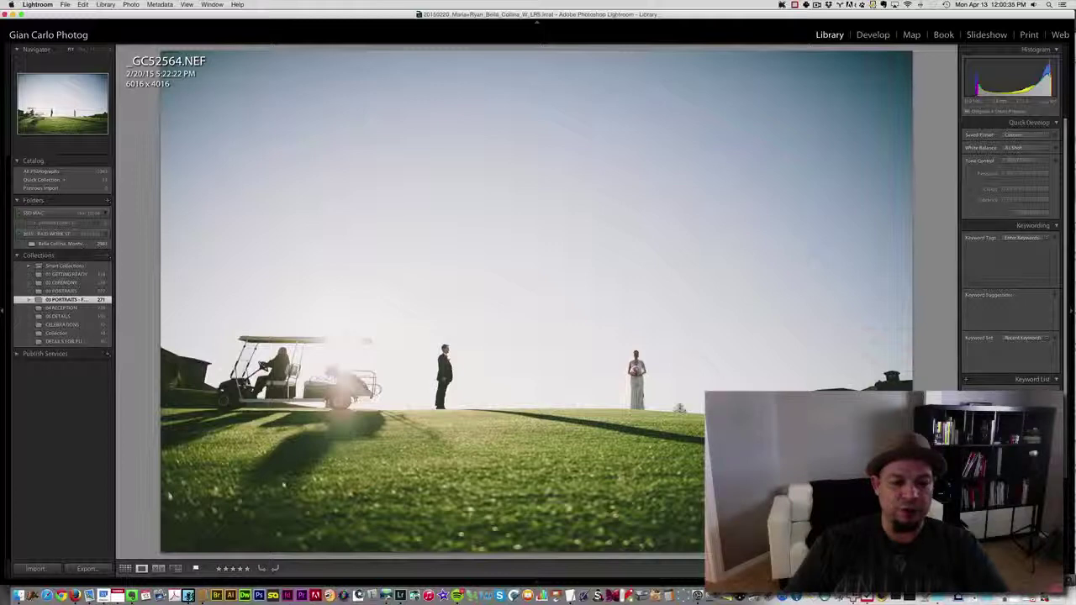
pyautogui.press('Right')
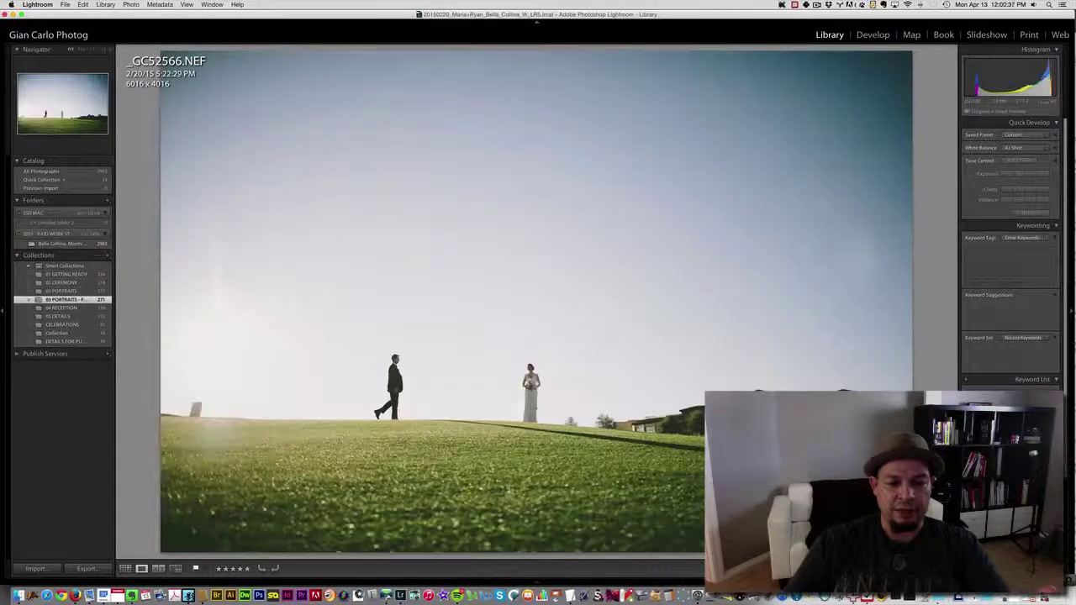
pyautogui.press('Left')
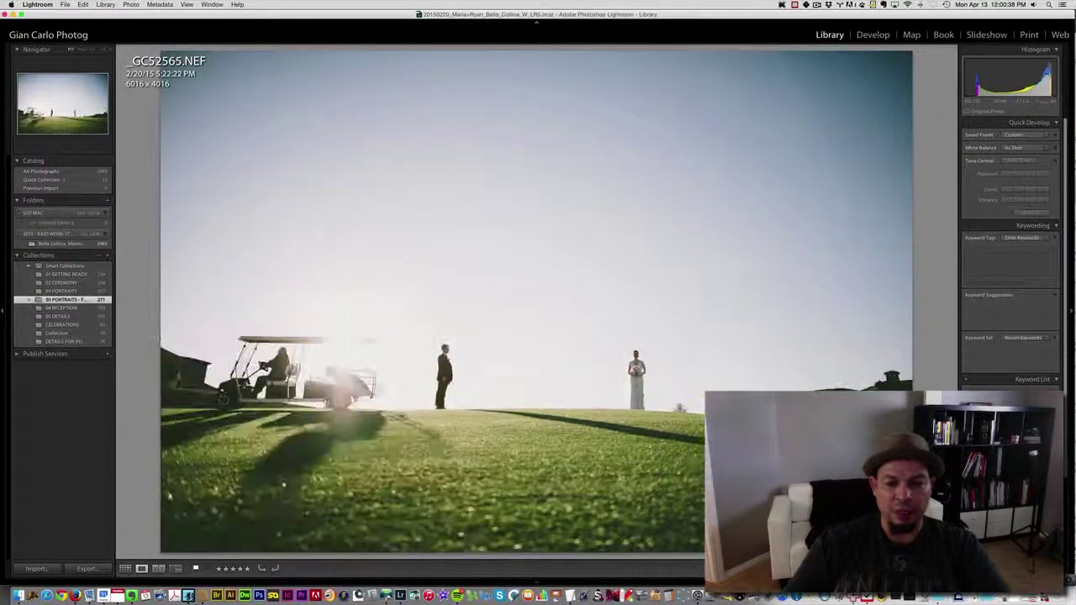
pyautogui.press('Right')
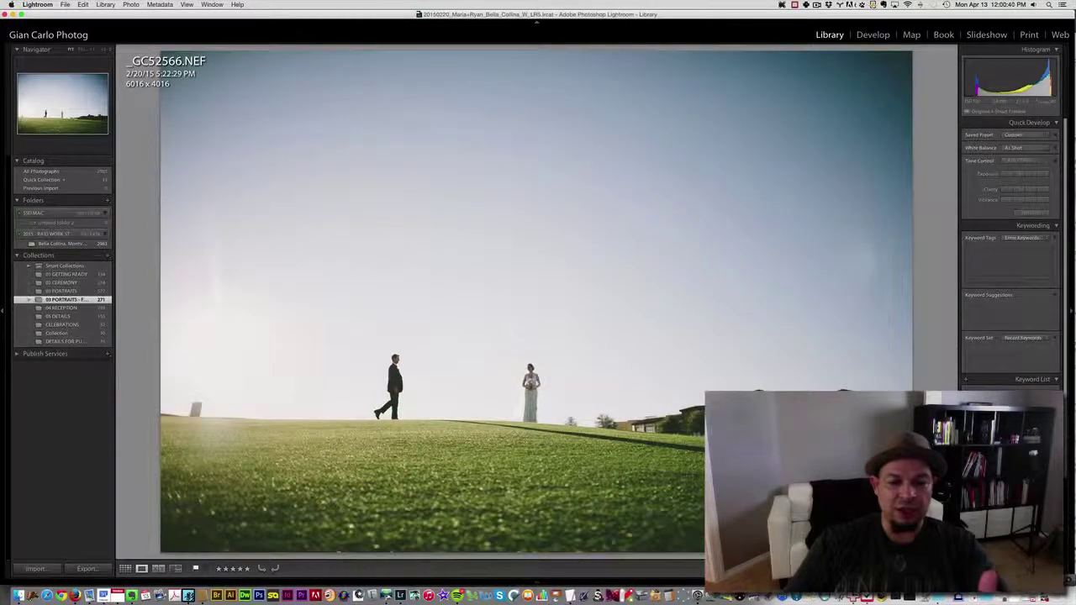
pyautogui.press('Left')
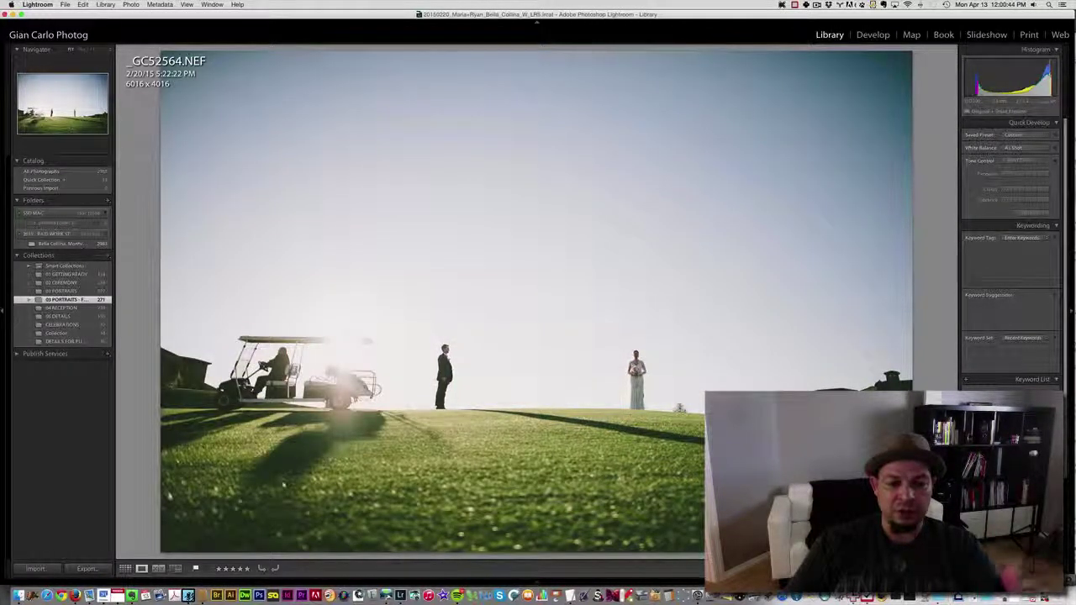
pyautogui.press('Left')
pyautogui.press('Left')
pyautogui.press('Right')
pyautogui.press('Right')
pyautogui.press('Right')
pyautogui.press('Right')
pyautogui.press('Right')
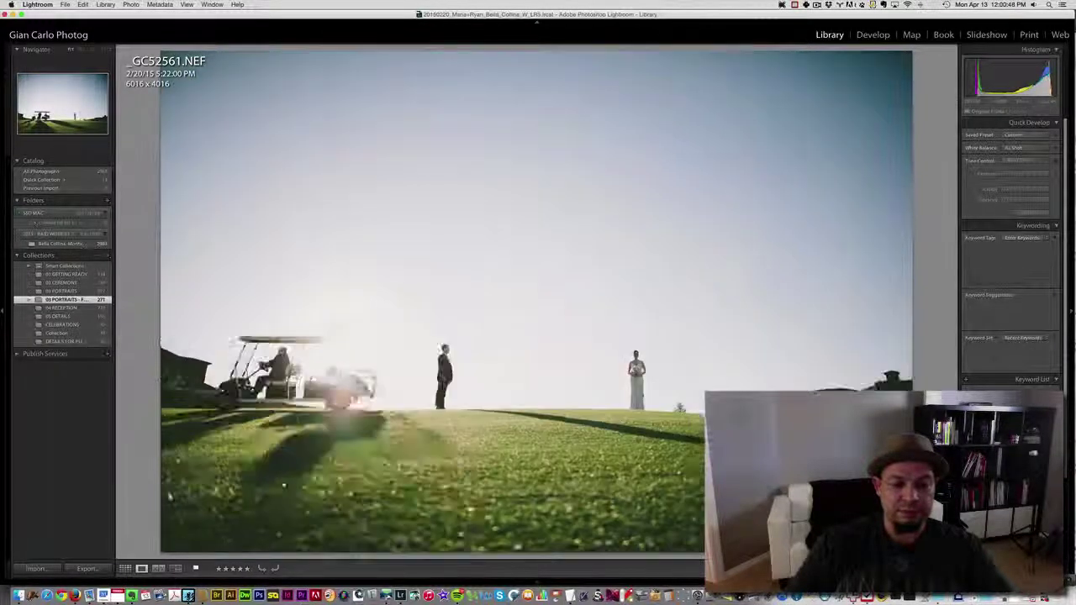
pyautogui.press('Right')
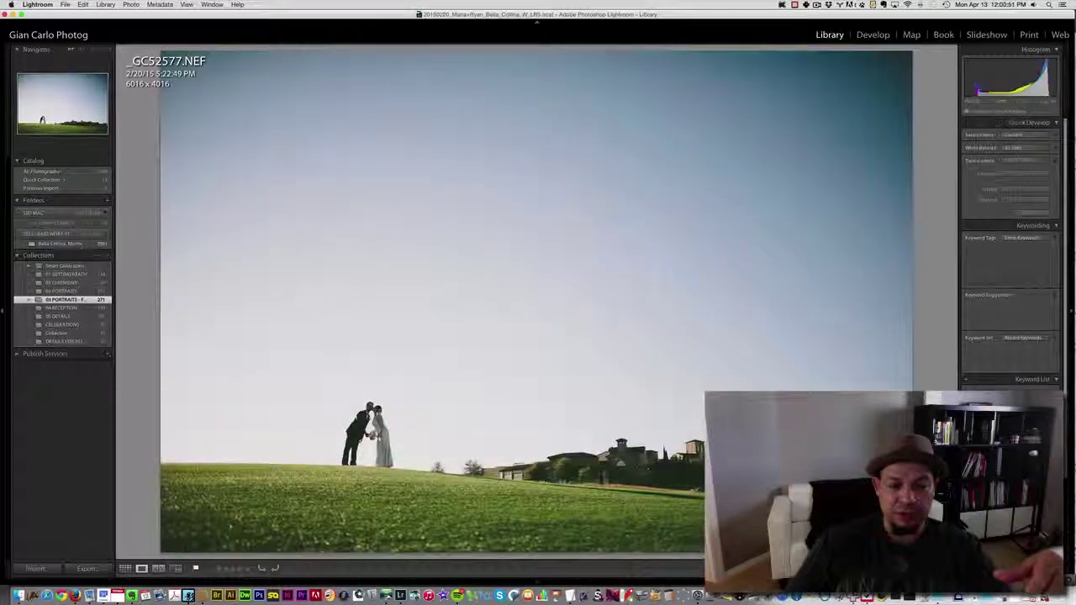
pyautogui.press('Left')
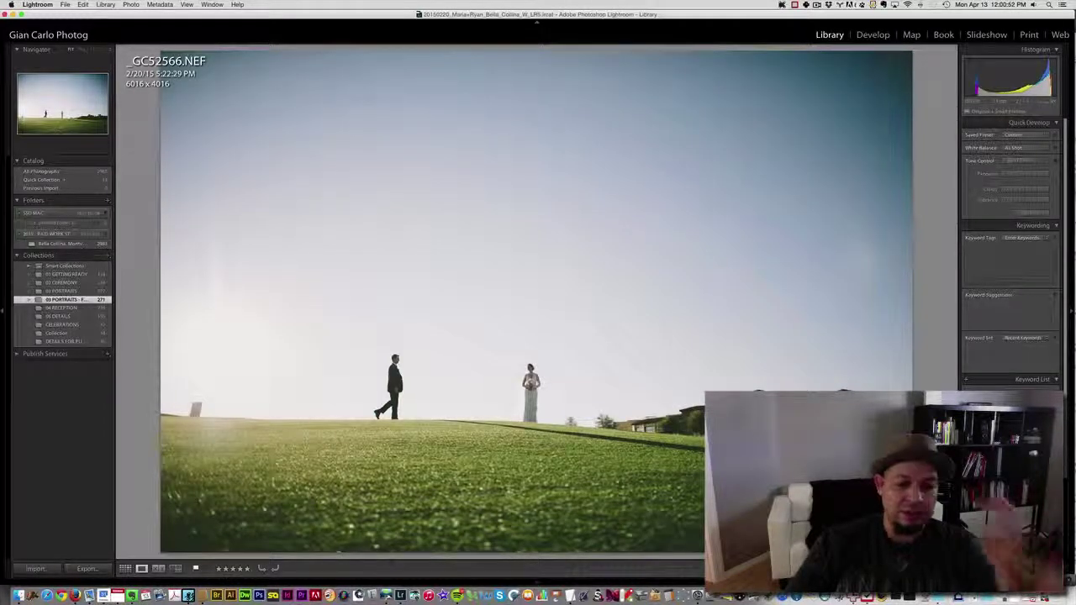
pyautogui.press('Left')
pyautogui.press('Left')
pyautogui.press('Left')
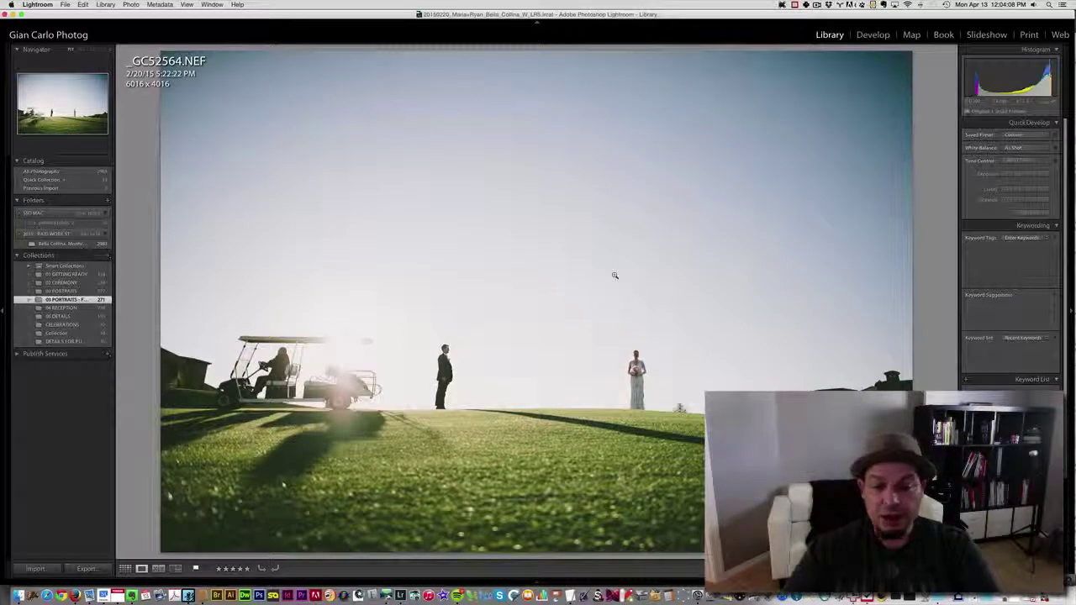
# Step forward one photo in the collection toward the groom-walking frame.
pyautogui.press('Right')
pyautogui.press('Right')
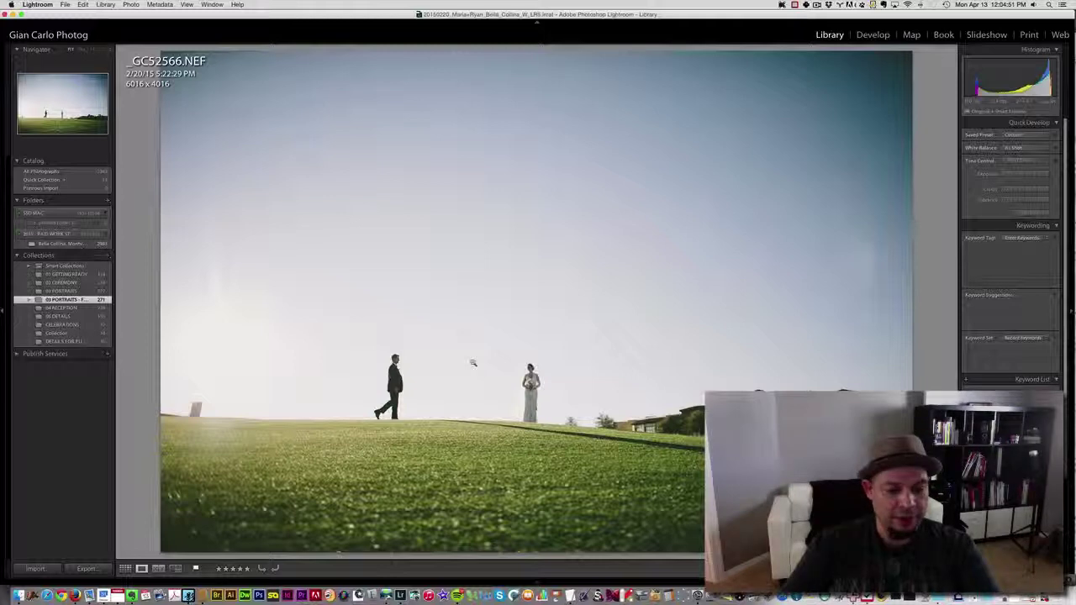
# Show the filmstrip and compare golf-cart shots _GC52564 and _GC52565.
pyautogui.click(537, 584)
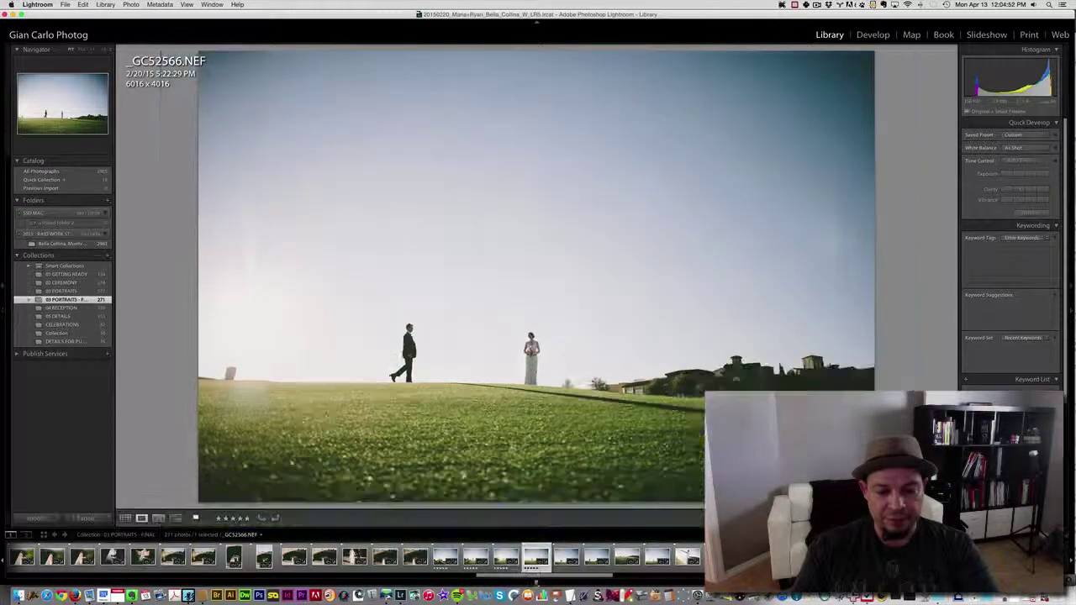
pyautogui.press('Right')
pyautogui.press('Right')
pyautogui.press('Right')
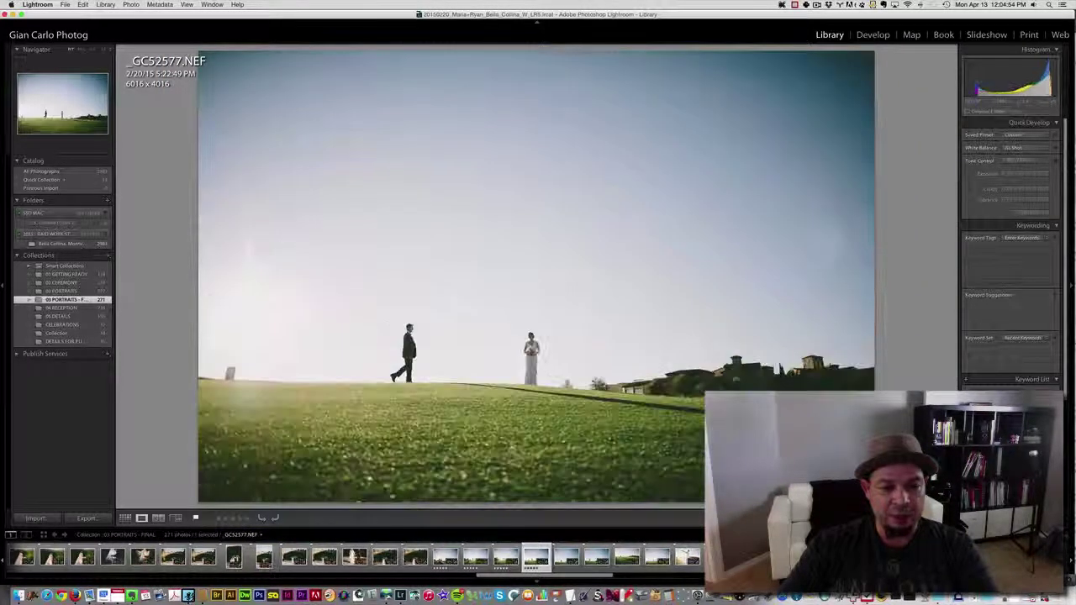
pyautogui.press('Left')
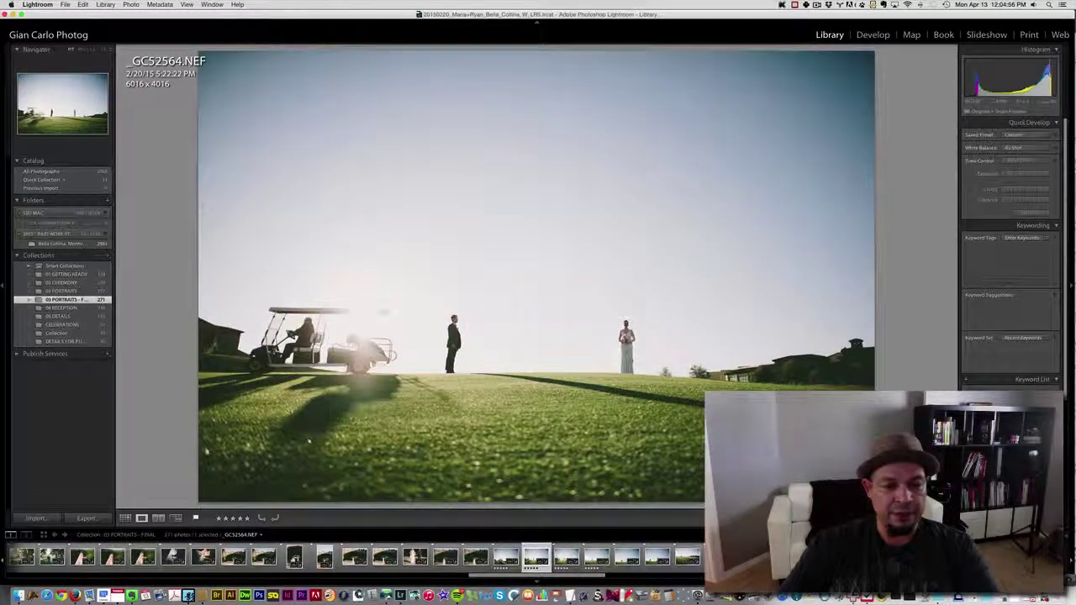
pyautogui.press('Right')
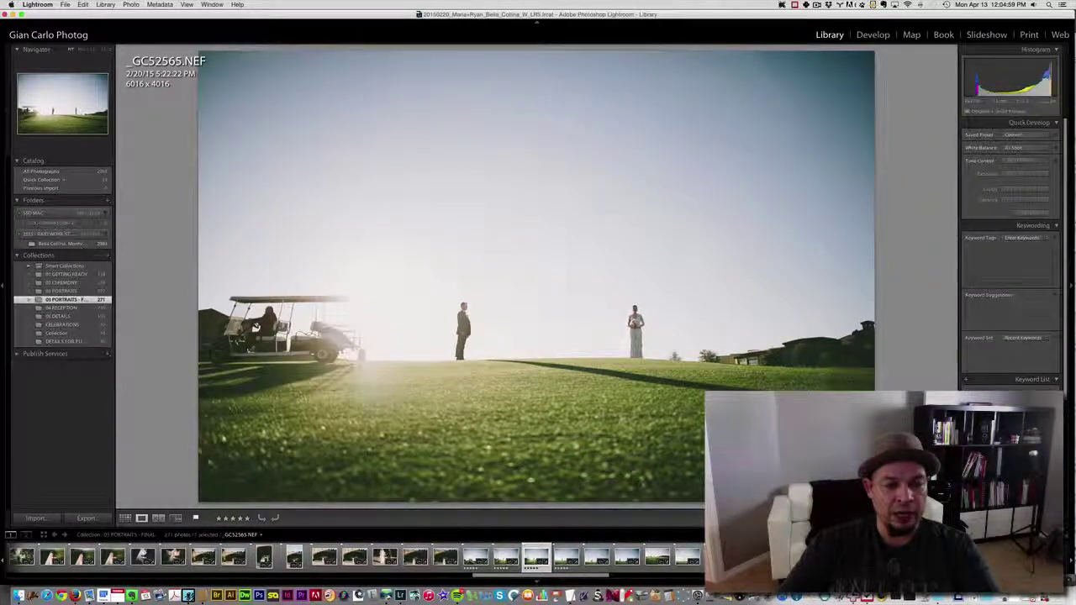
pyautogui.press('Left')
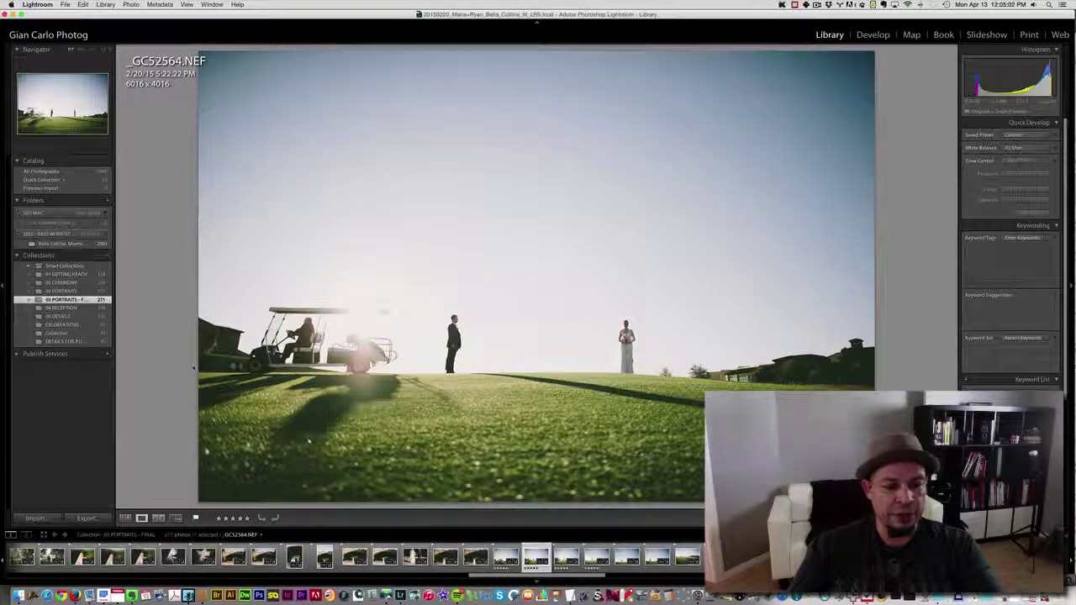
pyautogui.press('Right')
pyautogui.press('Left')
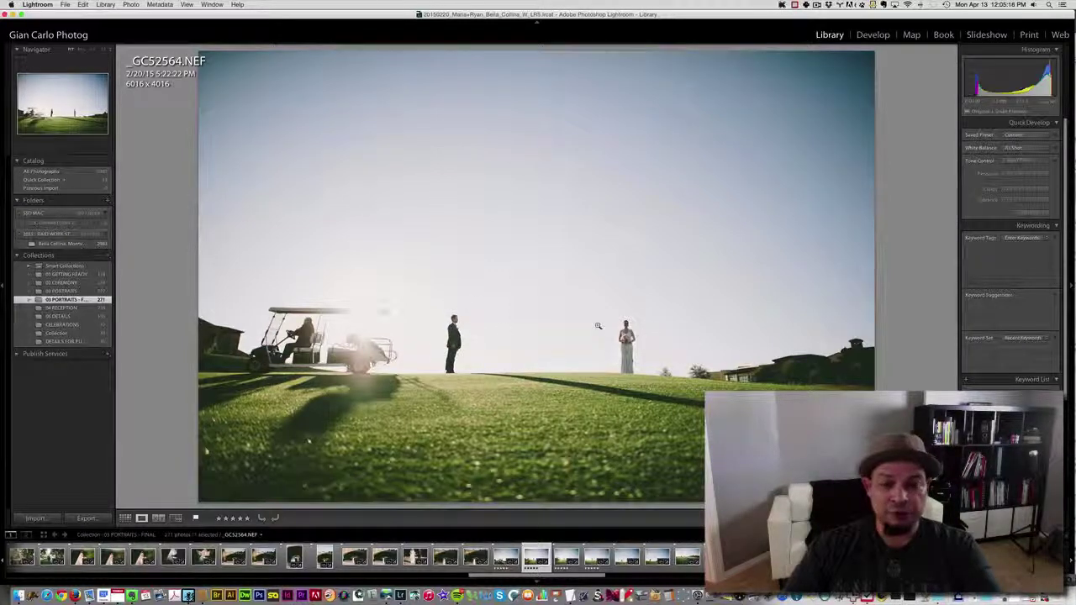
# Select _GC52564 with the walking-groom photo _GC52566 and open both in Photoshop CS6.
pyautogui.press('Right')
pyautogui.press('Right')
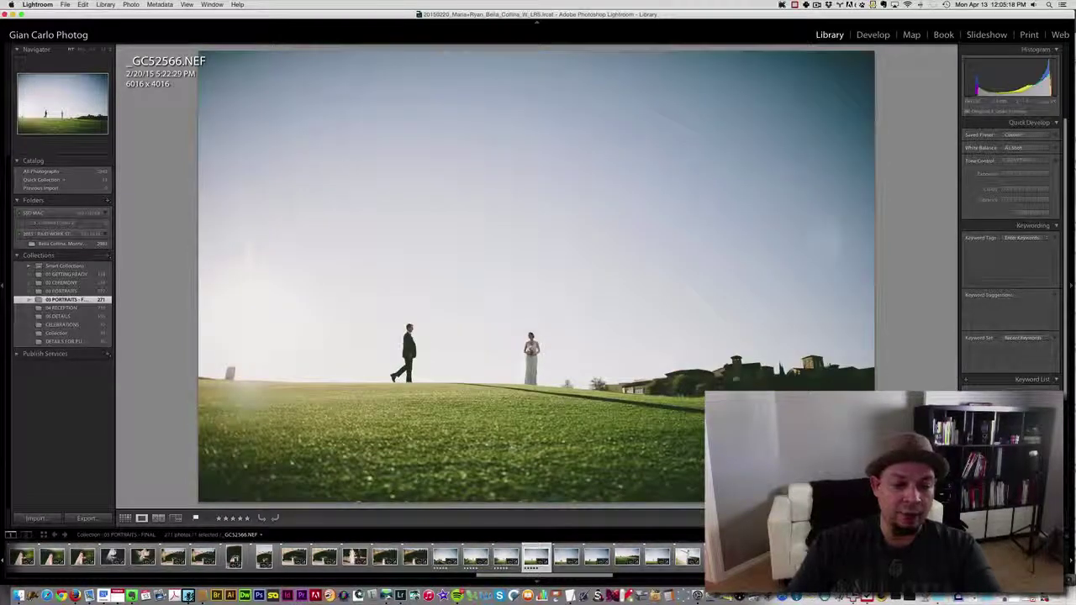
pyautogui.keyDown('super'); pyautogui.click(475, 558); pyautogui.keyUp('super')
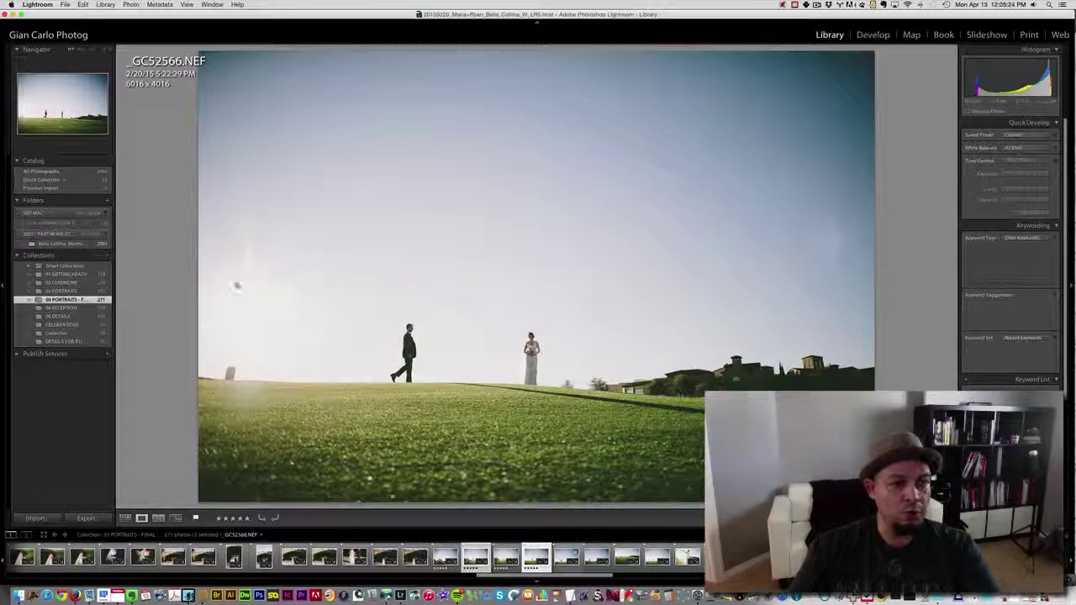
pyautogui.press('super+e')
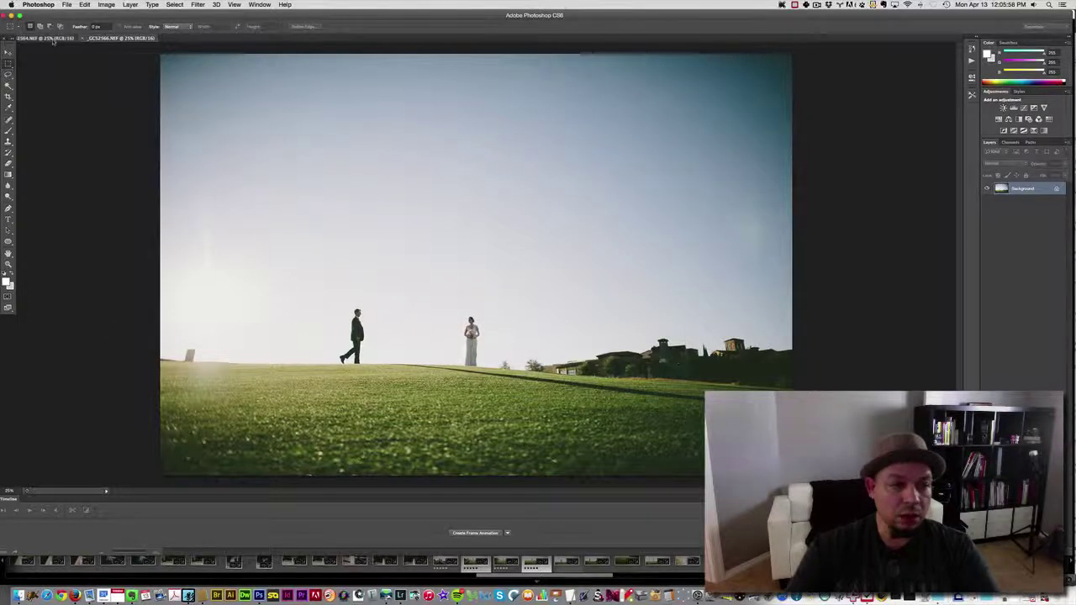
pyautogui.hotkey('ctrl', 'Tab')
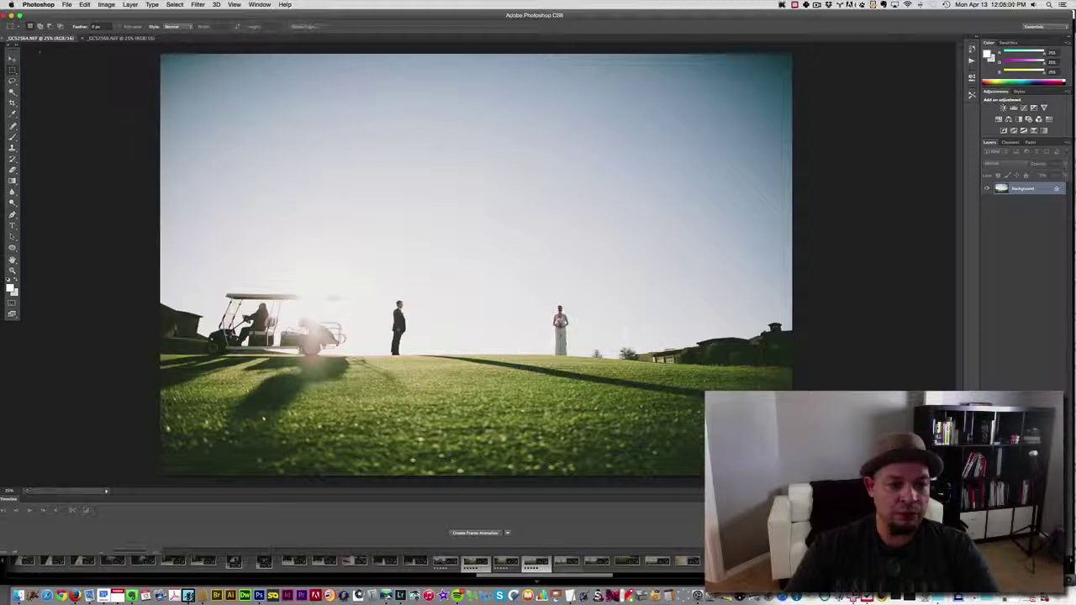
pyautogui.click(126, 38)
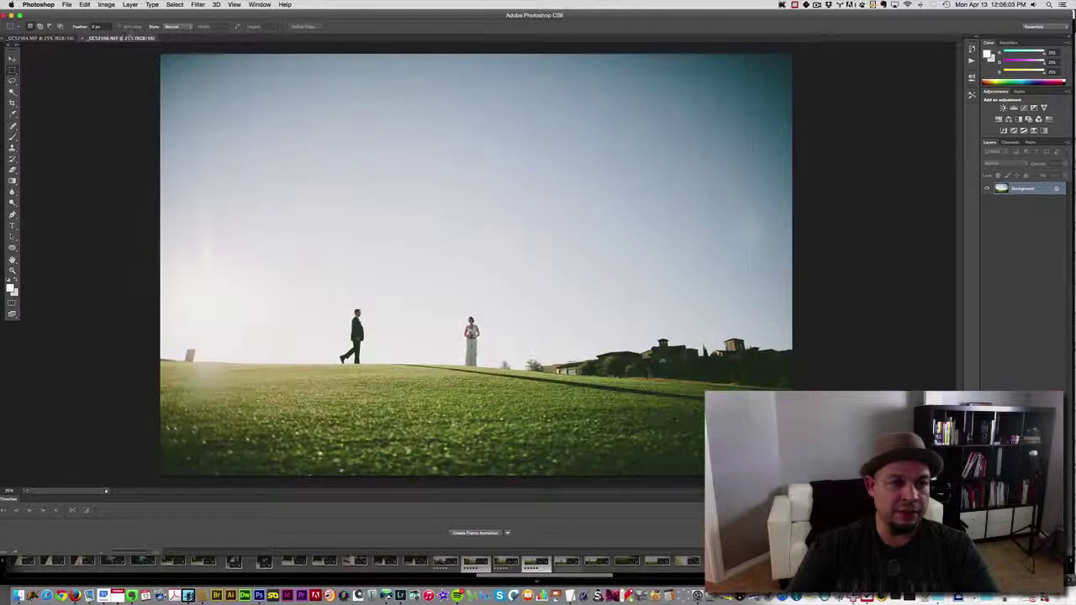
pyautogui.click(52, 39)
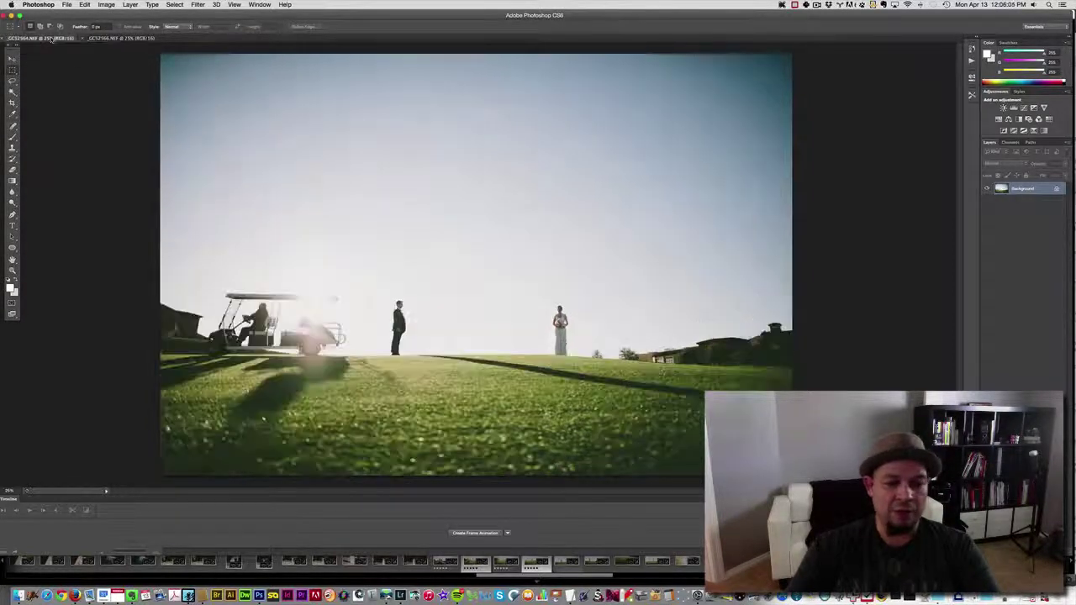
pyautogui.click(129, 40)
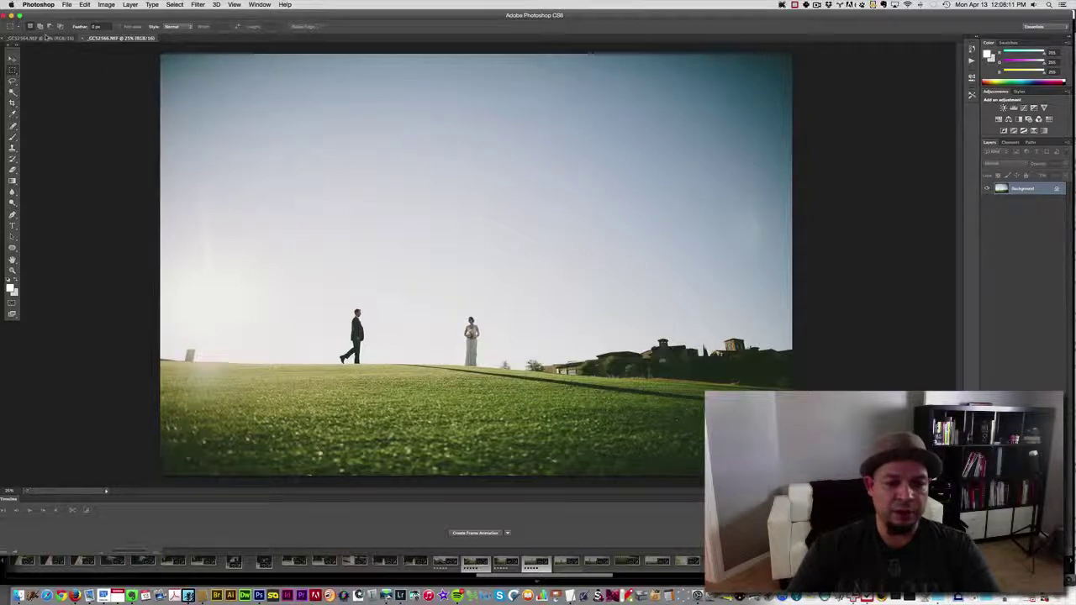
pyautogui.click(52, 38)
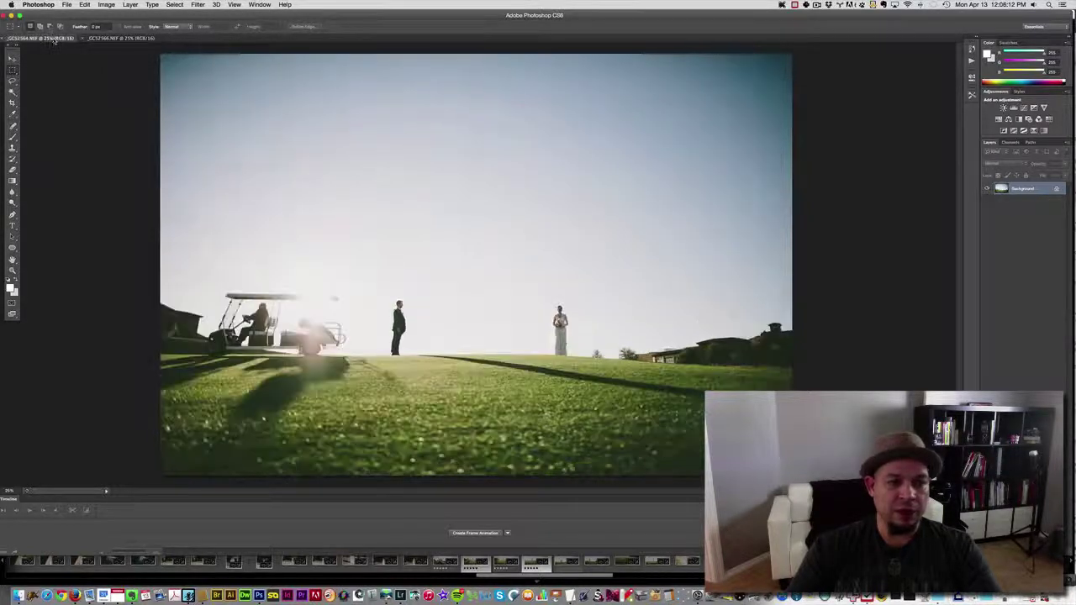
pyautogui.click(113, 39)
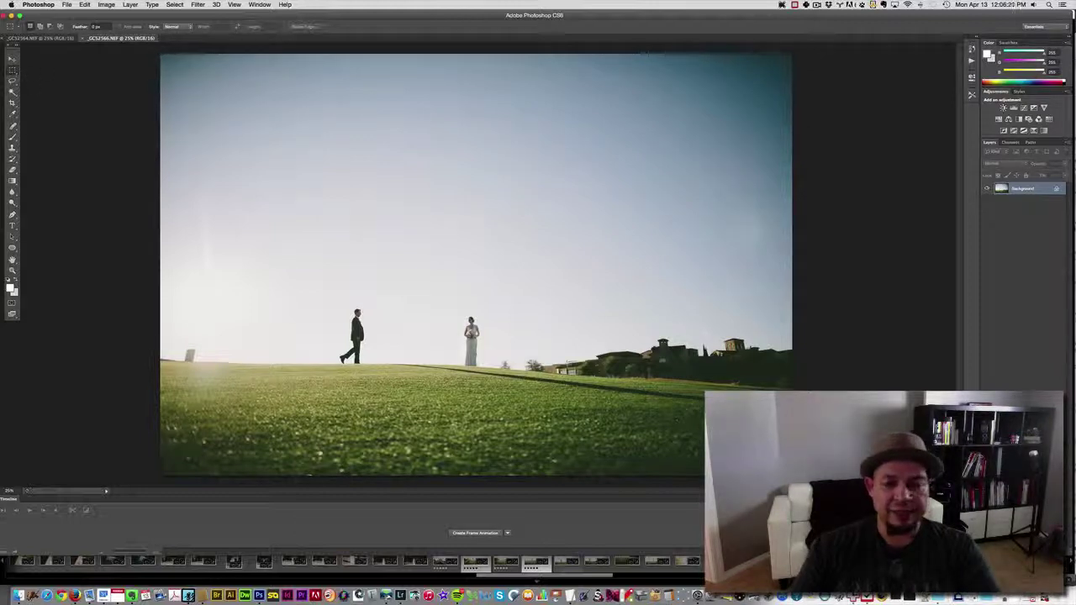
# Marquee the couple, move them into the golf-cart photo as Layer 1, lower its opacity and align the horizon.
pyautogui.moveTo(283, 203); pyautogui.dragTo(795, 420)
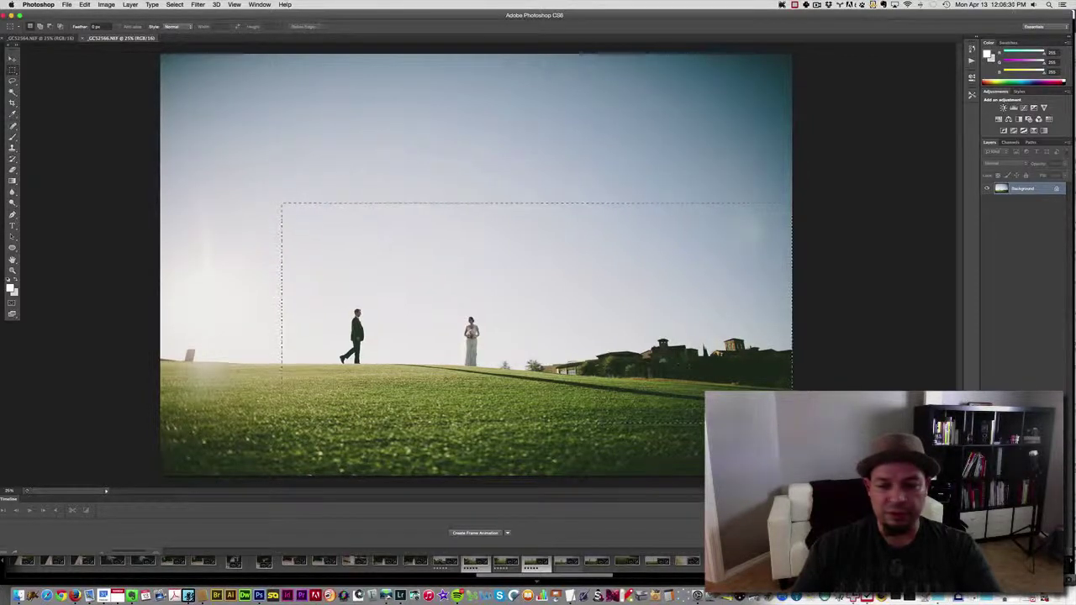
pyautogui.click(12, 59)
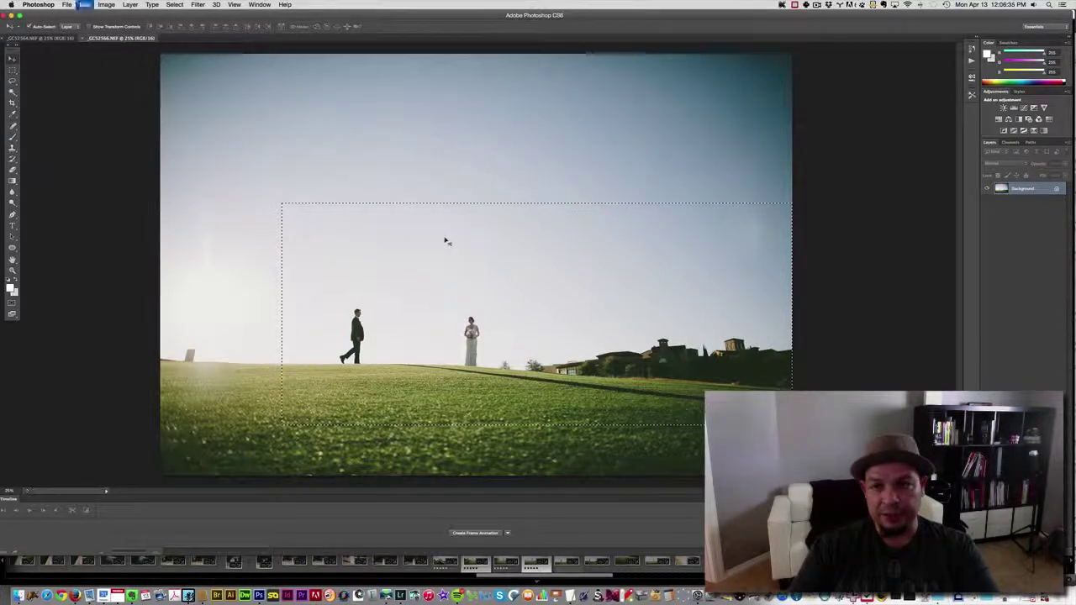
pyautogui.moveTo(65, 39); pyautogui.dragTo(529, 294)
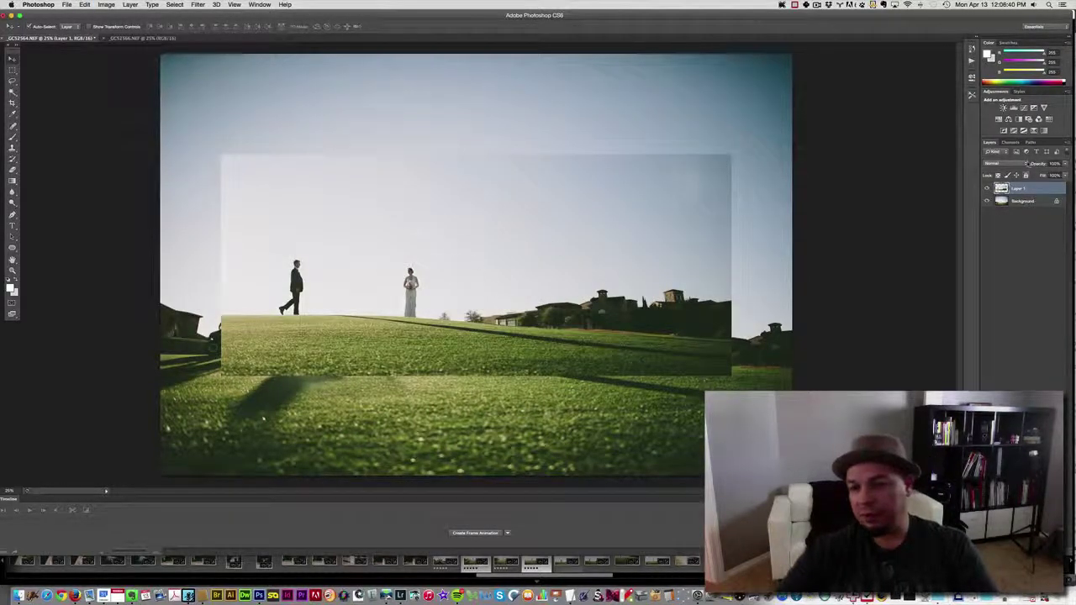
pyautogui.moveTo(1036, 165)
pyautogui.mouseDown()
pyautogui.moveTo(1025, 169)
pyautogui.moveTo(1048, 167)
pyautogui.moveTo(1032, 166)
pyautogui.mouseUp()
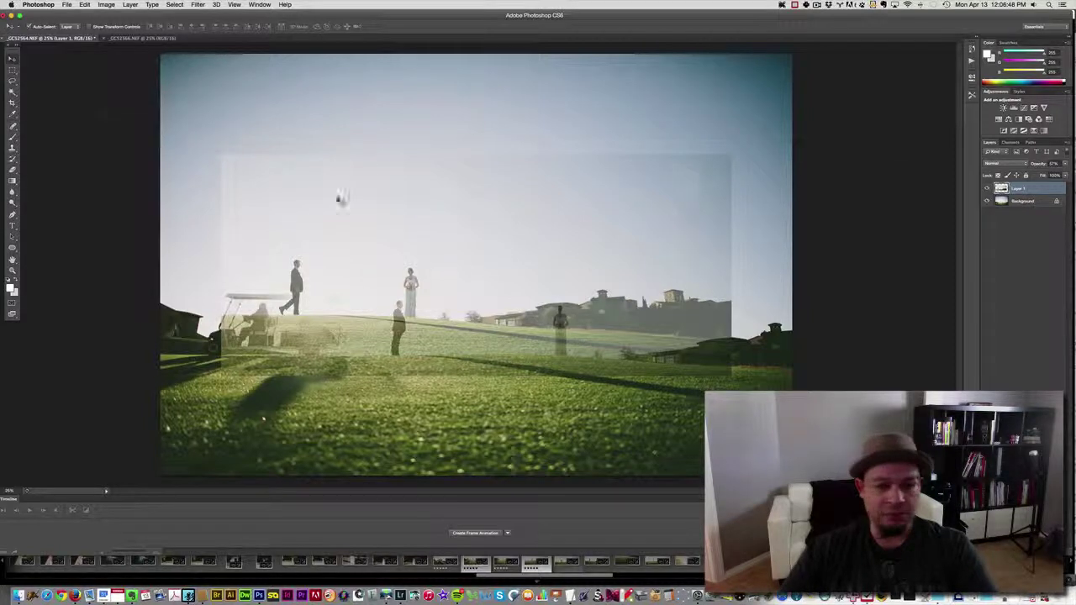
pyautogui.moveTo(545, 243); pyautogui.dragTo(691, 284)
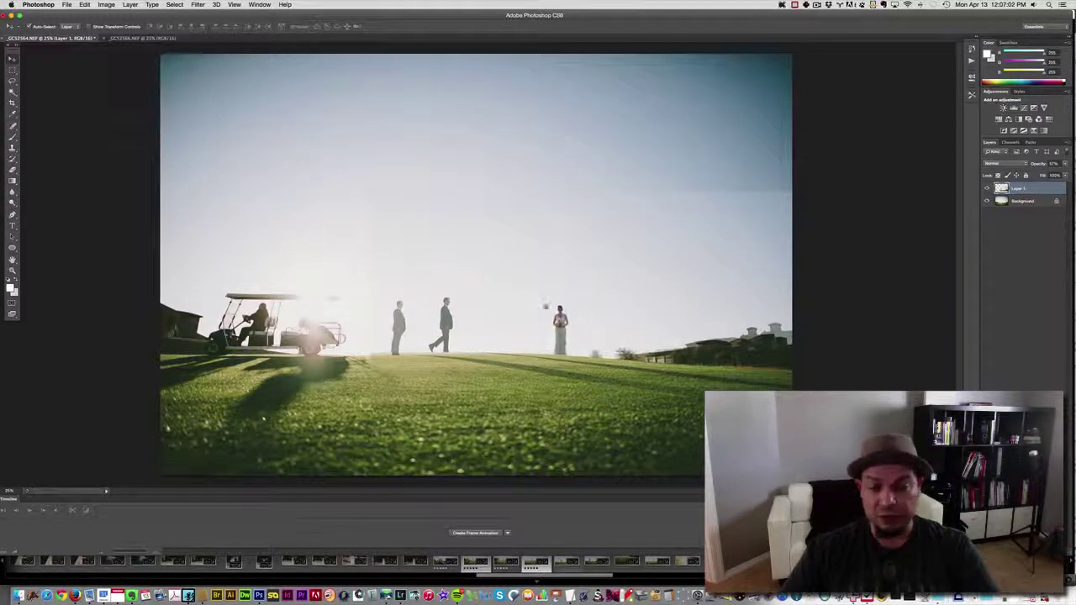
# Nudge Layer 1 into closer alignment, set its opacity to 100%, and zoom back out.
pyautogui.scroll(5, 517, 273)
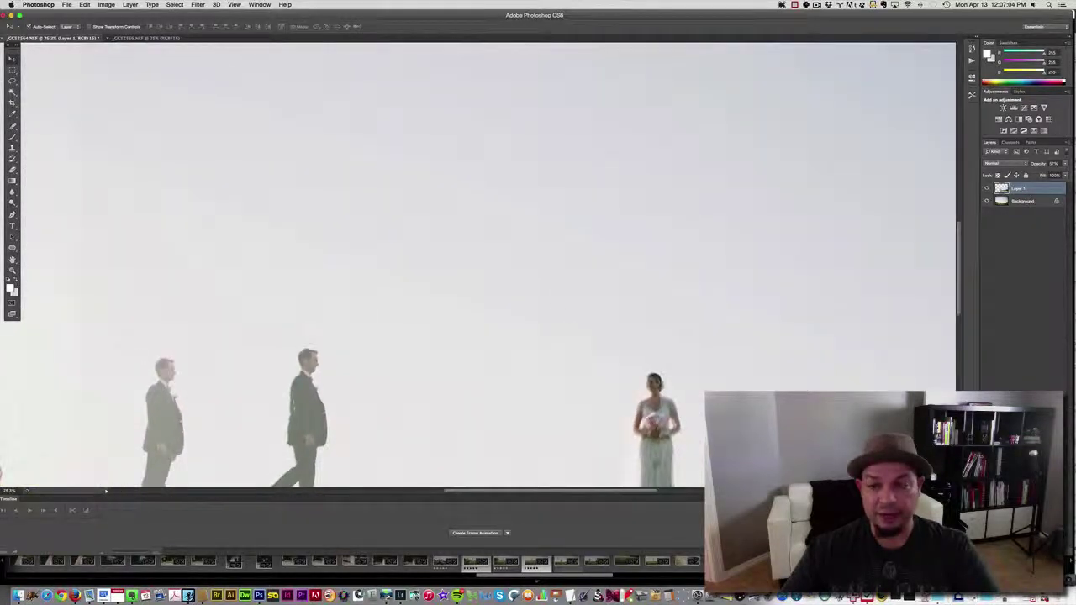
pyautogui.scroll(3, 555, 312)
pyautogui.scroll(-2, 572, 243)
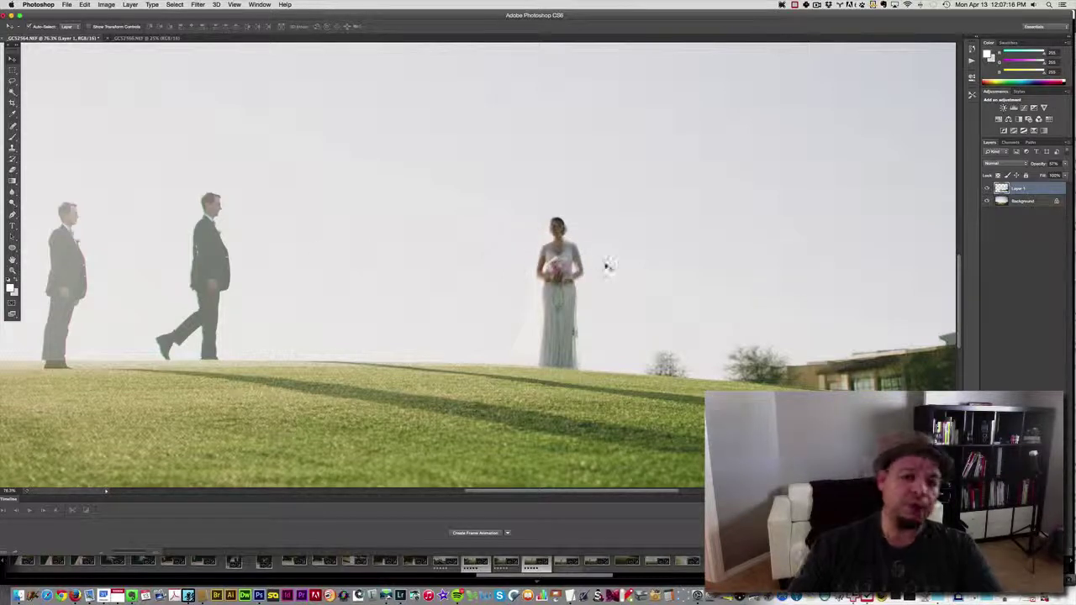
pyautogui.moveTo(602, 277); pyautogui.dragTo(603, 286)
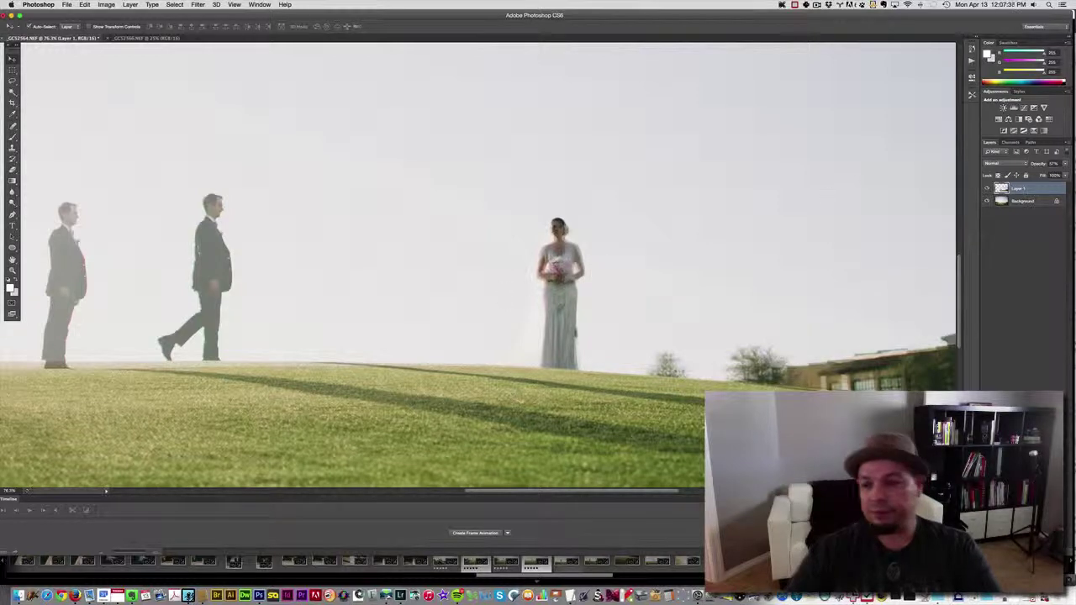
pyautogui.write('100')
pyautogui.press('Return')
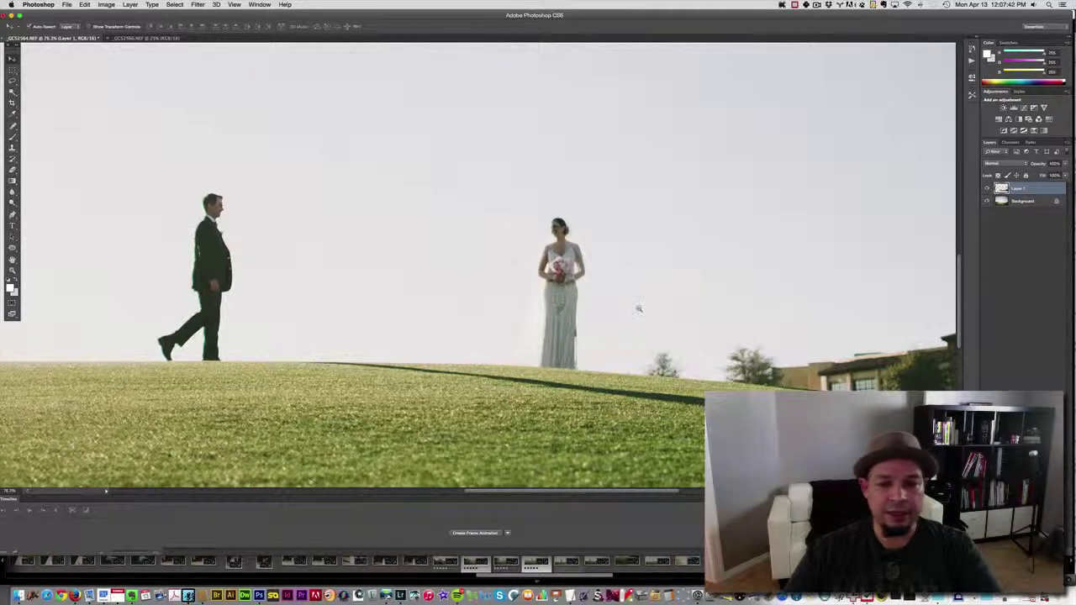
pyautogui.keyDown('alt'); pyautogui.click(639, 309); pyautogui.keyUp('alt')
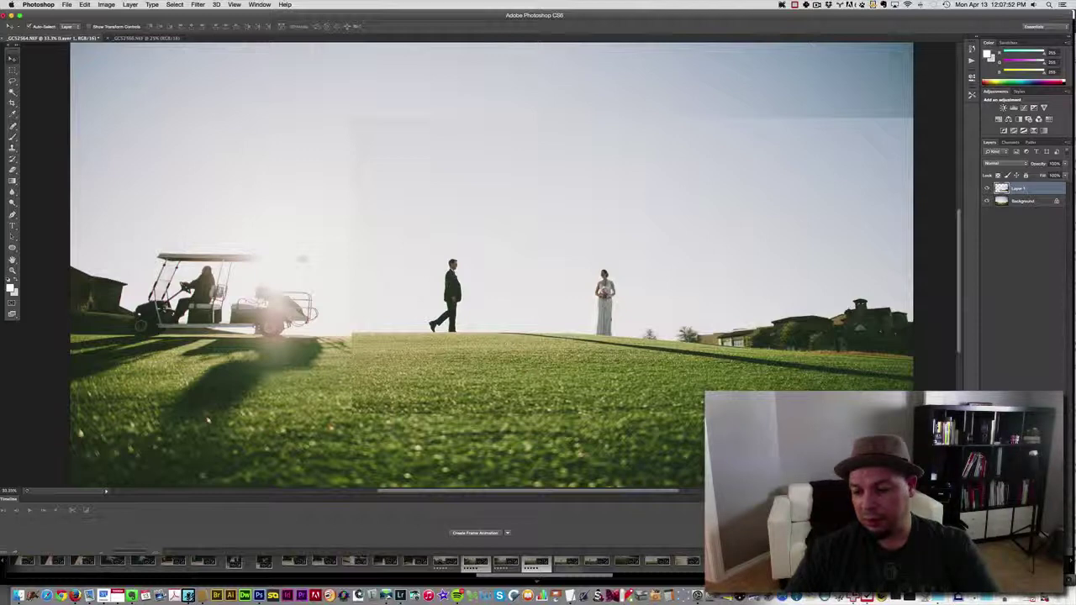
pyautogui.press('alt+super+a')
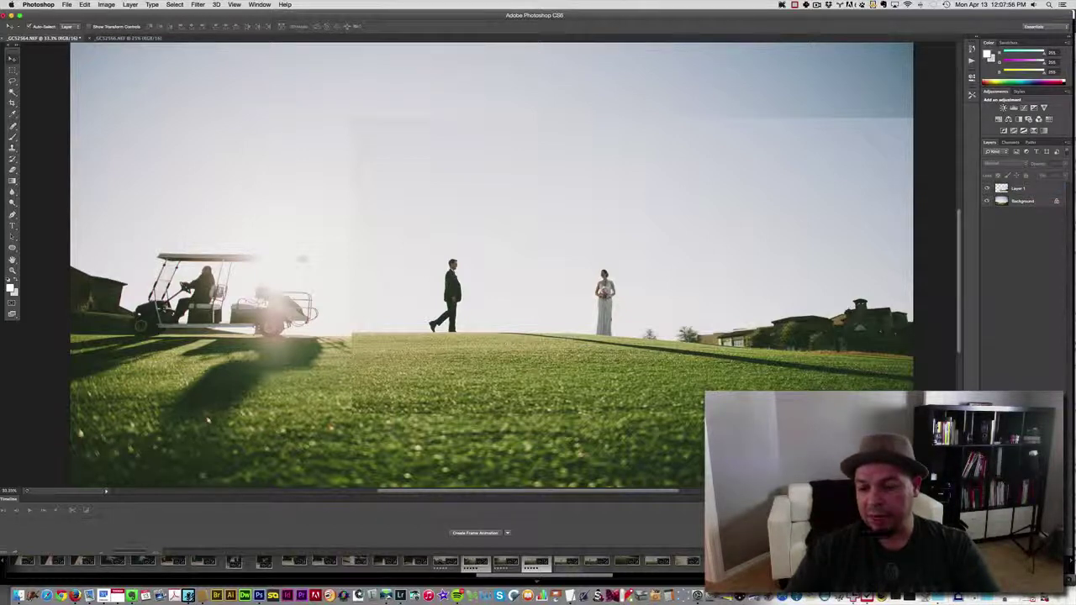
pyautogui.click(1019, 188)
pyautogui.press('Return')
pyautogui.press('super+shift+m')
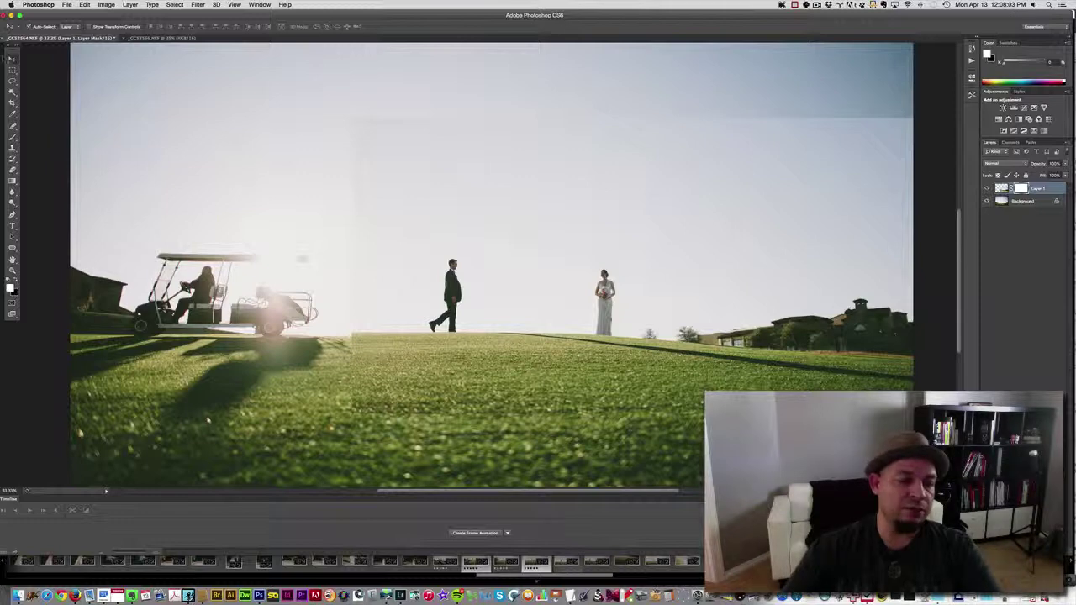
pyautogui.click(84, 5)
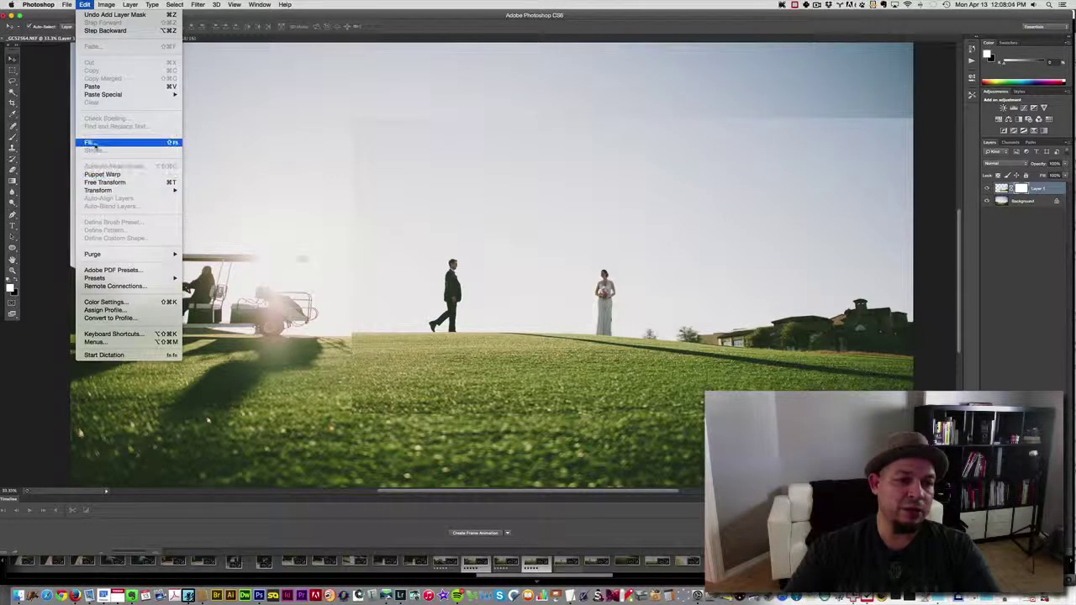
pyautogui.click(90, 143)
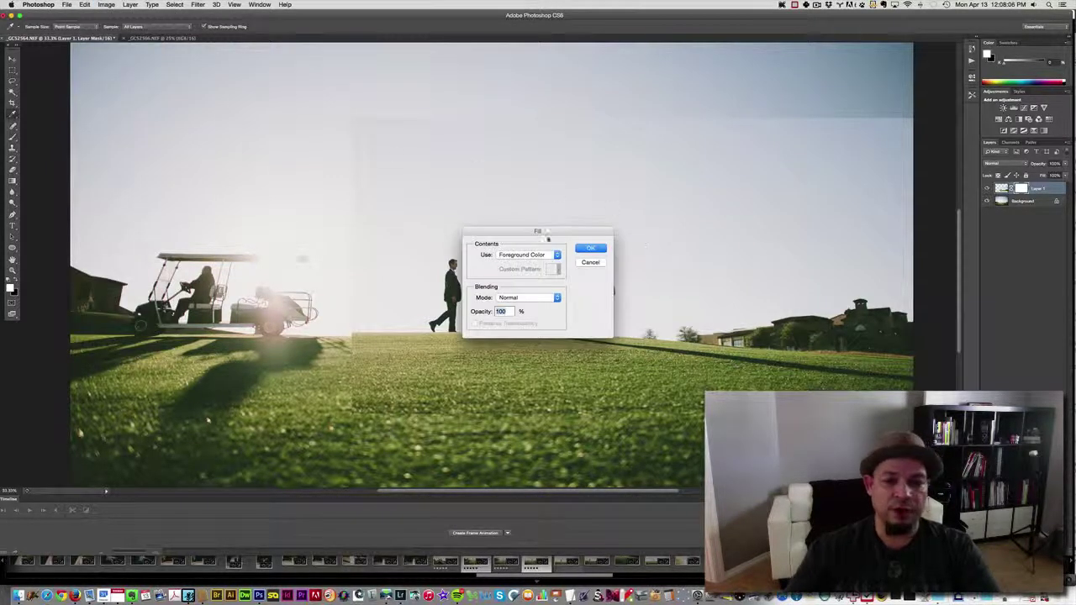
pyautogui.moveTo(547, 239); pyautogui.dragTo(160, 190)
pyautogui.click(194, 209)
pyautogui.press('v')
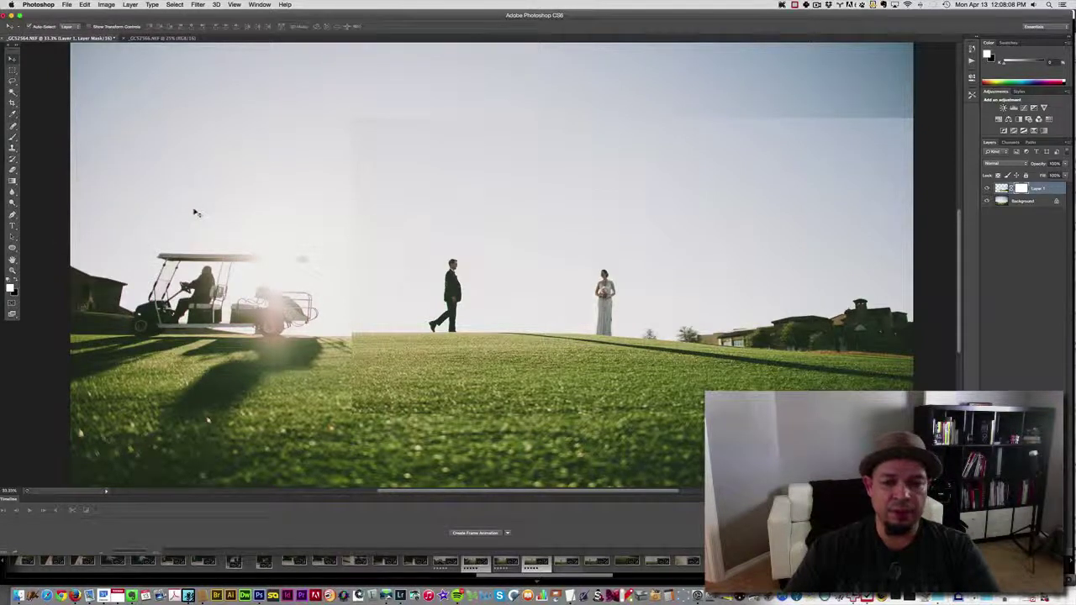
pyautogui.click(84, 4)
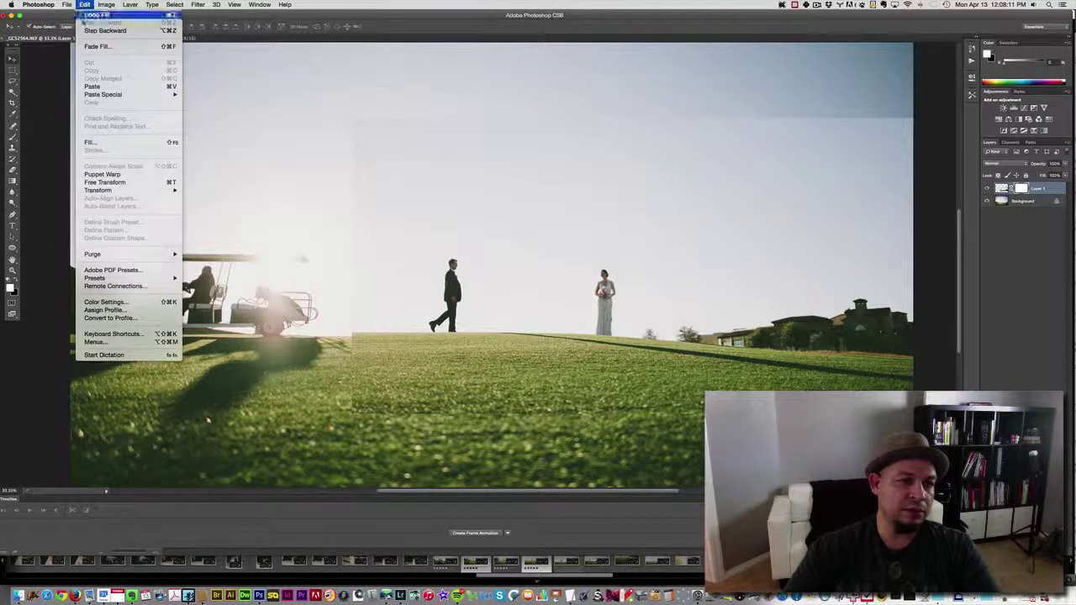
pyautogui.click(89, 142)
pyautogui.click(115, 220)
pyautogui.click(115, 220)
pyautogui.click(194, 207)
pyautogui.press('v')
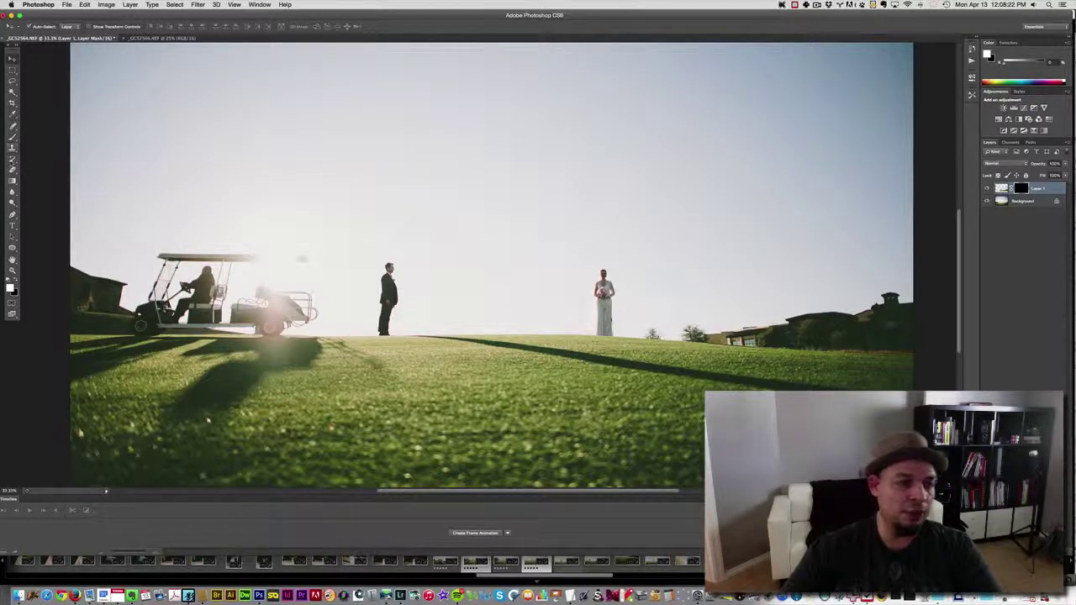
# Pick the Eraser tool, shrink its brush, and make black the foreground colour.
pyautogui.click(12, 169)
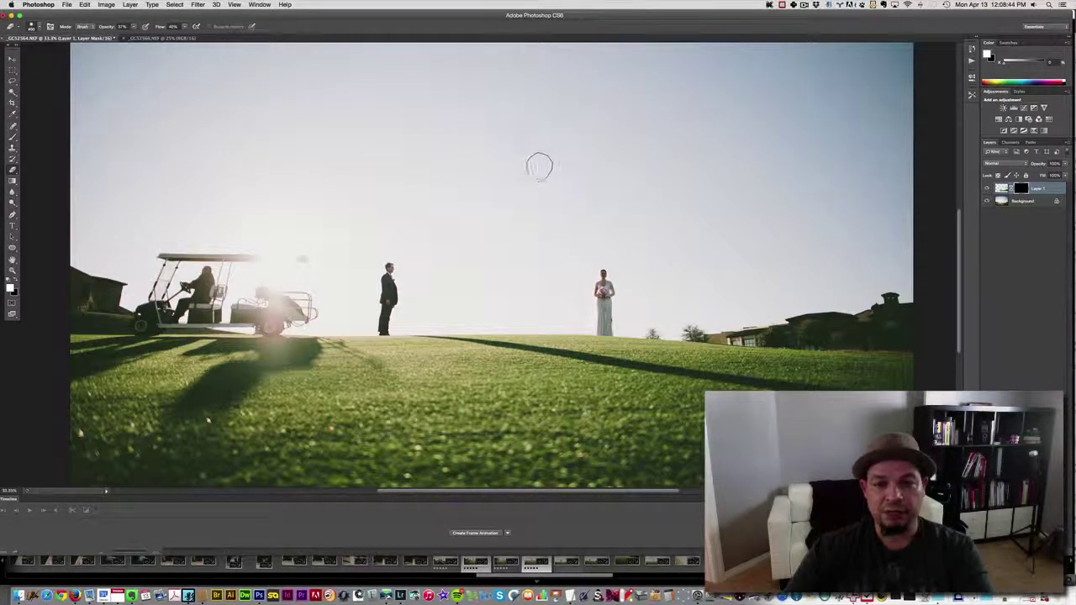
pyautogui.press(']')
pyautogui.press('[')
pyautogui.press('[')
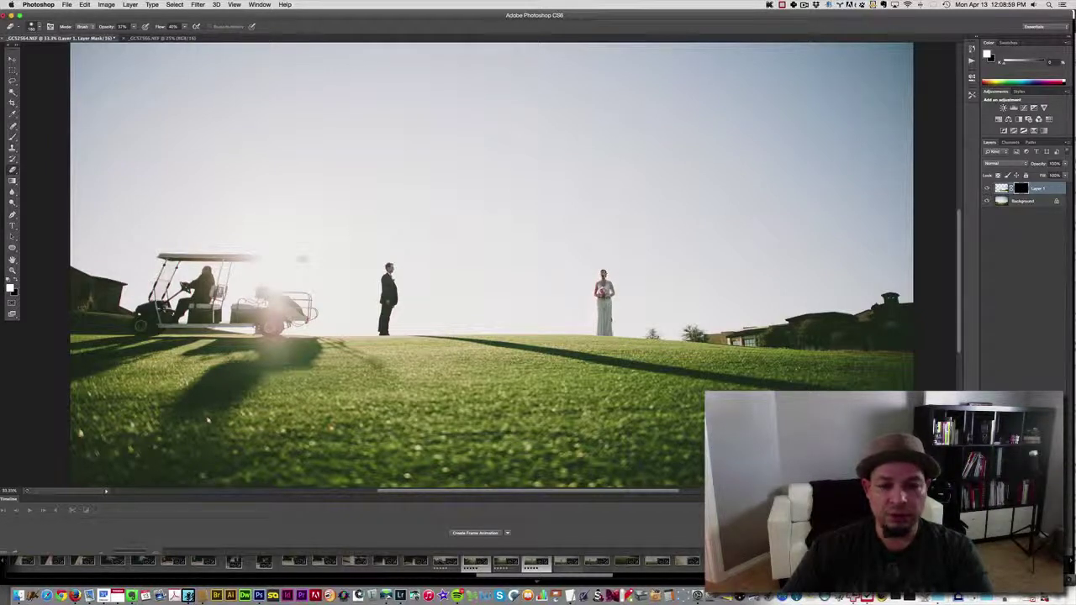
pyautogui.press('x')
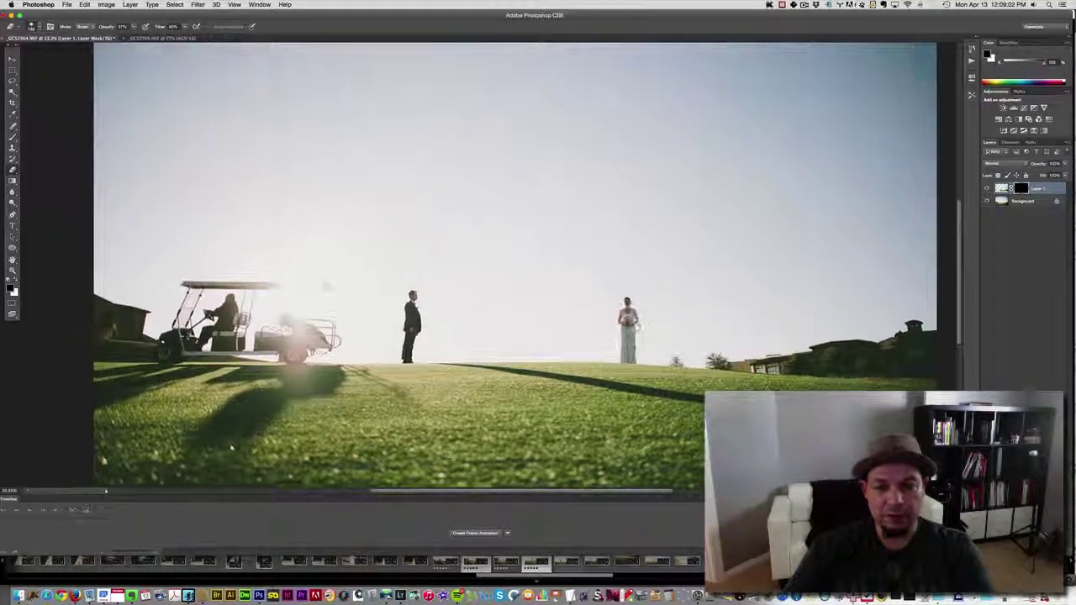
# Zoom in on the bride and refine the mask around her head, hair and arms.
pyautogui.keyDown('super'); pyautogui.click(580, 267); pyautogui.keyUp('super')
pyautogui.keyDown('super'); pyautogui.click(648, 345); pyautogui.keyUp('super')
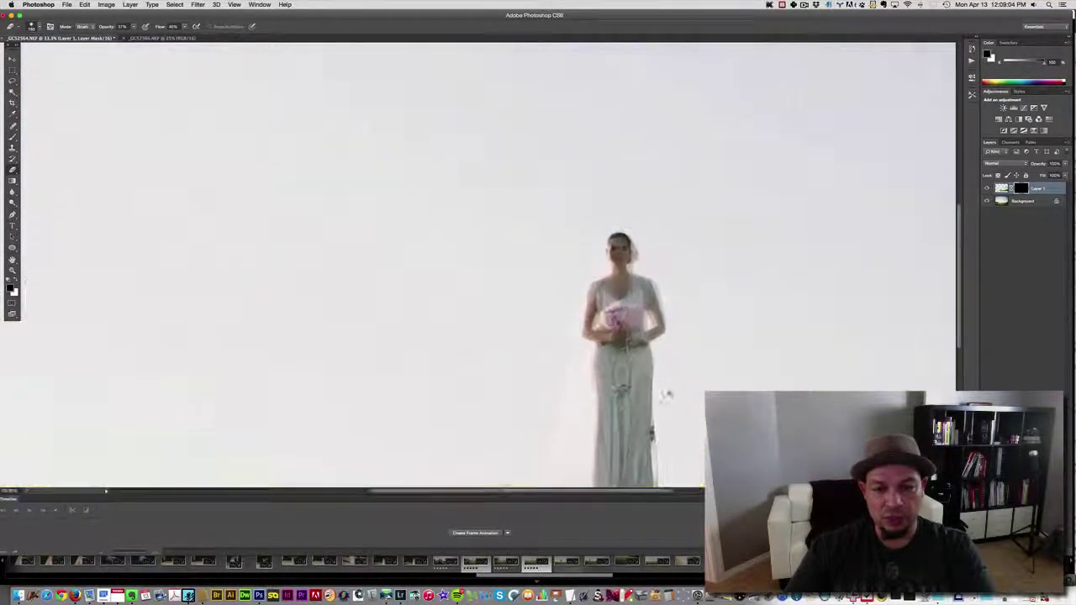
pyautogui.scroll(-2, 648, 345)
pyautogui.moveTo(585, 180)
pyautogui.mouseDown()
pyautogui.moveTo(588, 201)
pyautogui.moveTo(588, 177)
pyautogui.moveTo(557, 202)
pyautogui.mouseUp()
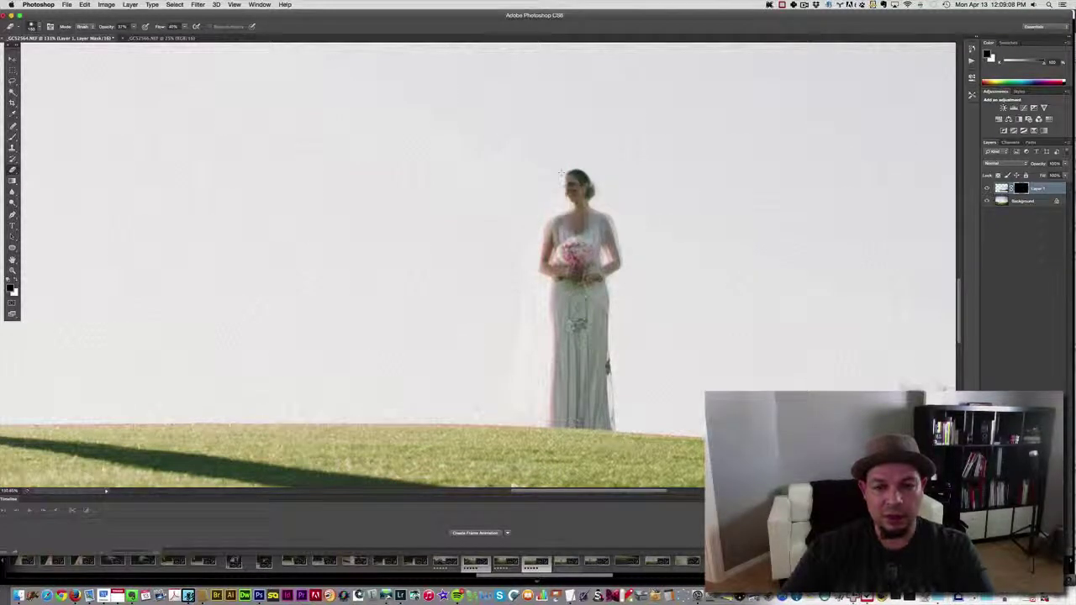
pyautogui.moveTo(555, 243); pyautogui.dragTo(540, 282)
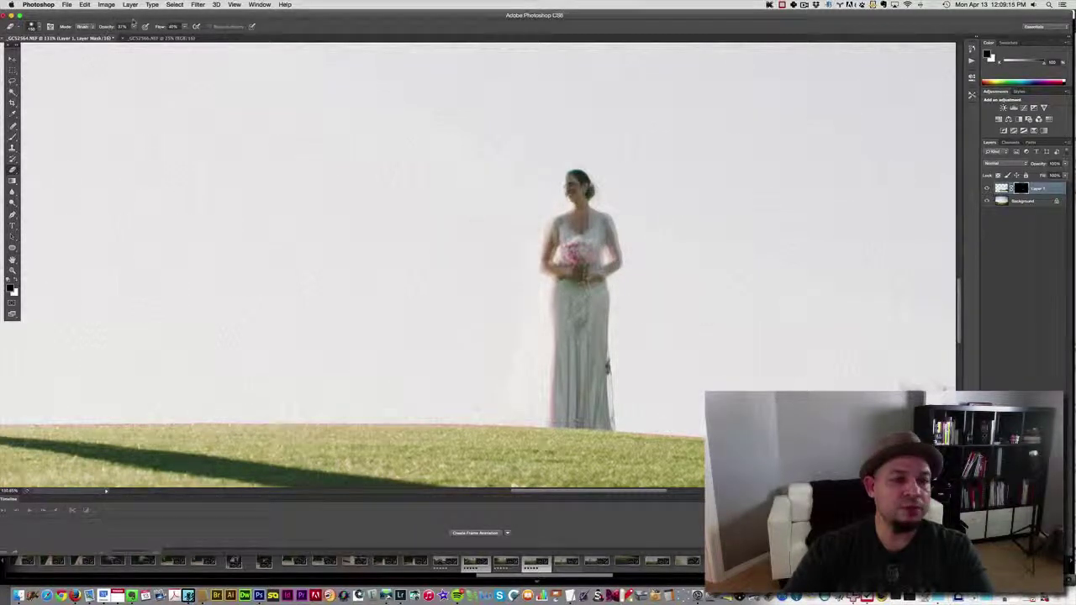
# Raise the brush opacity to 100% and clean up the mask along the dress edge.
pyautogui.moveTo(106, 27); pyautogui.dragTo(180, 28)
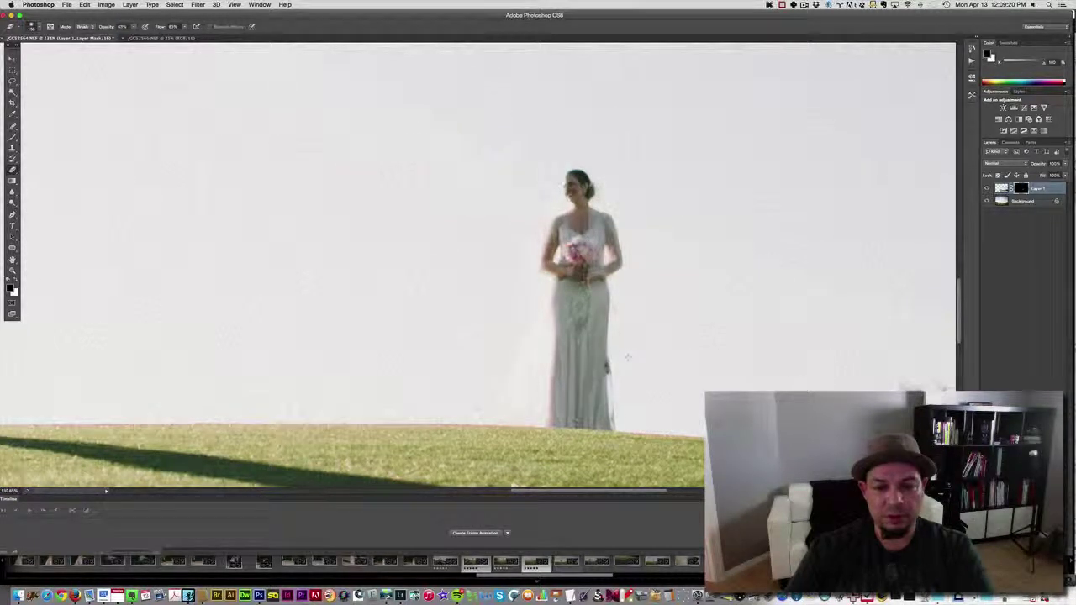
pyautogui.moveTo(115, 28); pyautogui.dragTo(210, 29)
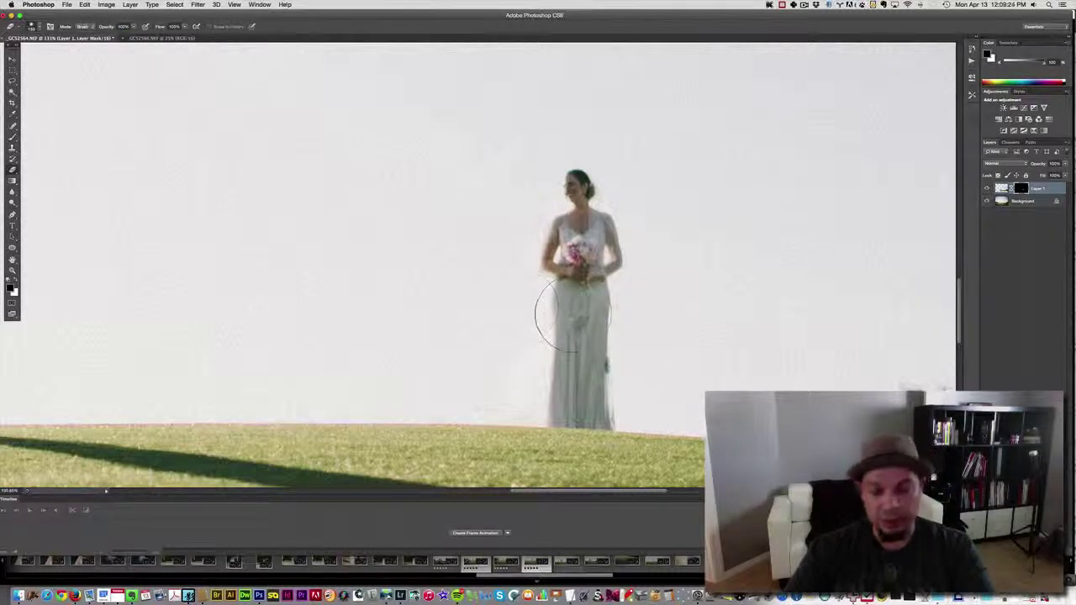
pyautogui.moveTo(608, 378)
pyautogui.mouseDown()
pyautogui.moveTo(608, 416)
pyautogui.moveTo(513, 425)
pyautogui.moveTo(546, 433)
pyautogui.mouseUp()
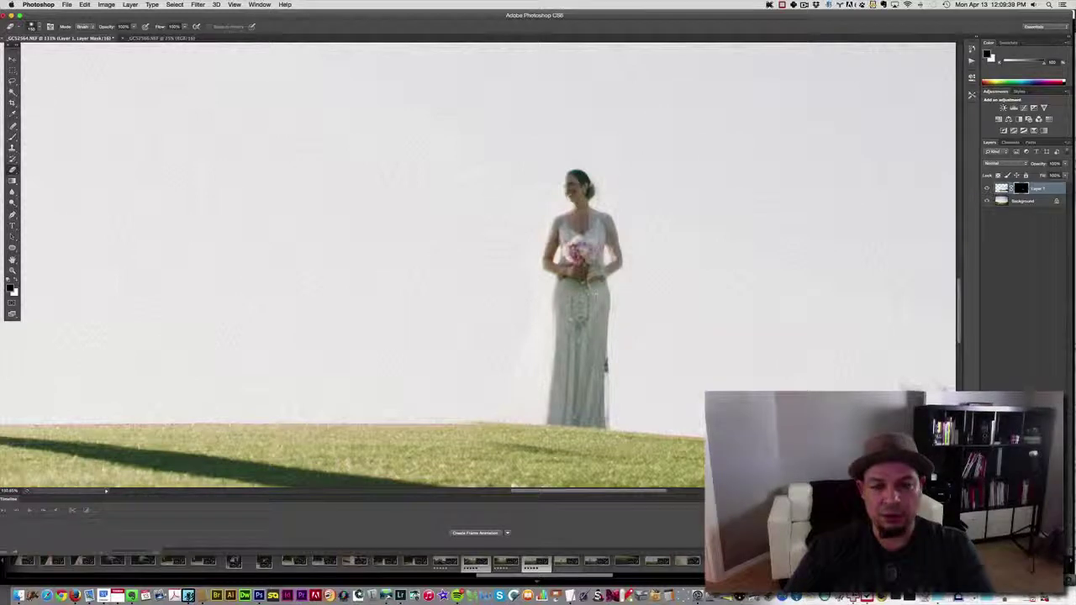
pyautogui.scroll(-5, 598, 298)
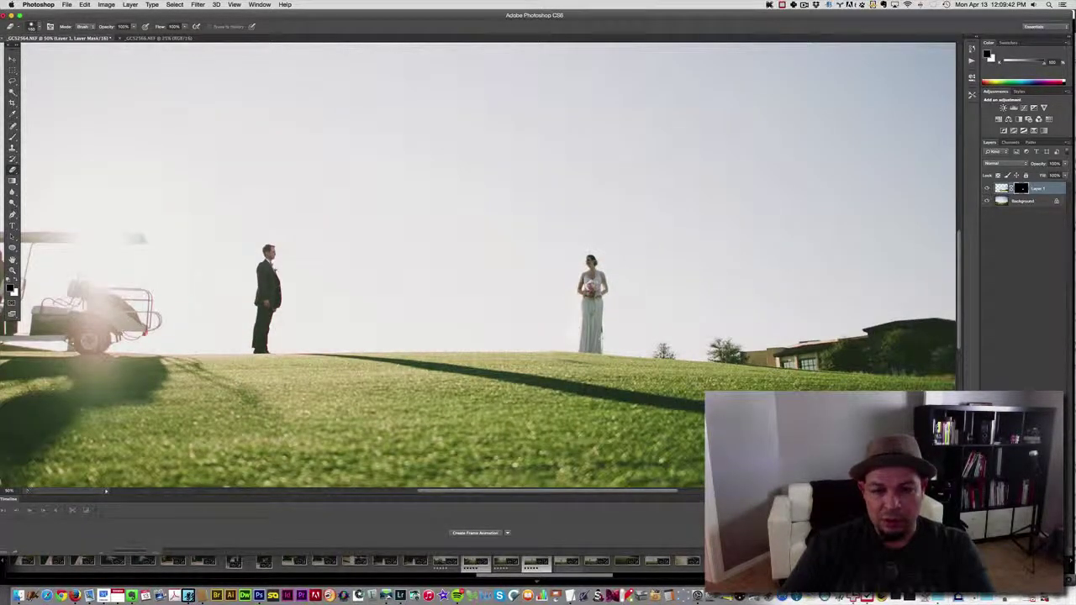
# Toggle Layer 1's visibility on and off to compare the composite, leaving it visible.
pyautogui.click(986, 189)
pyautogui.click(987, 189)
pyautogui.click(987, 189)
pyautogui.click(987, 189)
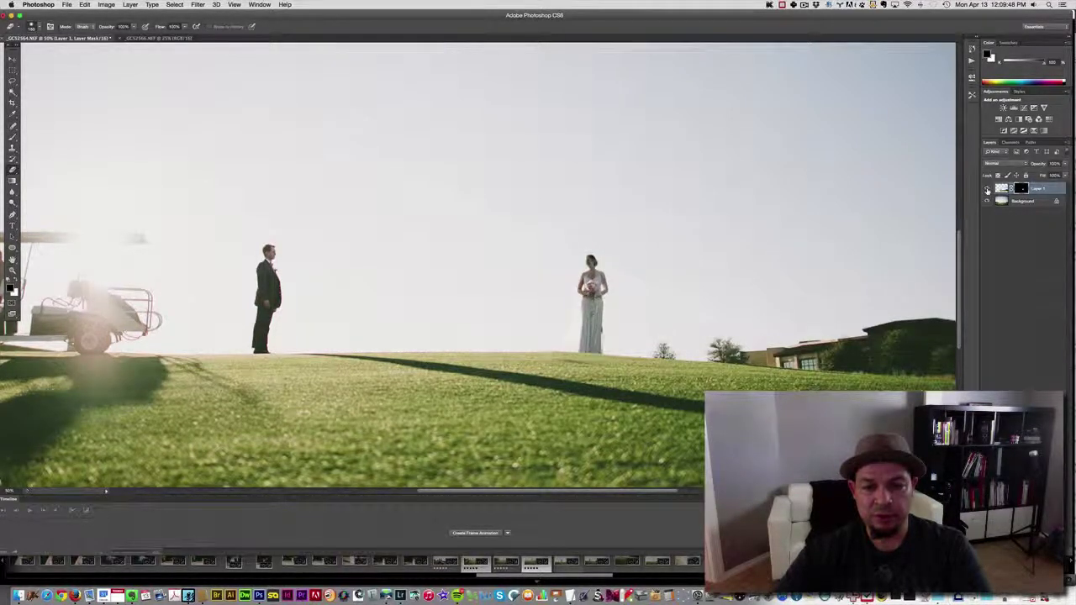
pyautogui.click(986, 189)
pyautogui.click(986, 189)
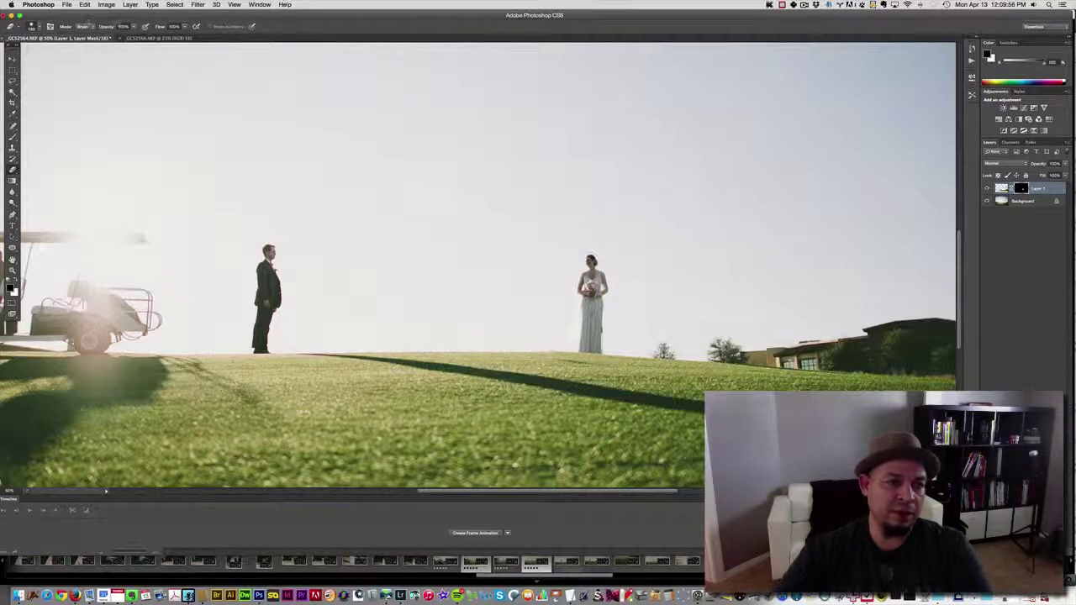
# With brush opacity 48%, flow 86% and white colour, reveal Layer 1 along the horizon by her feet.
pyautogui.press('4')
pyautogui.press('8')
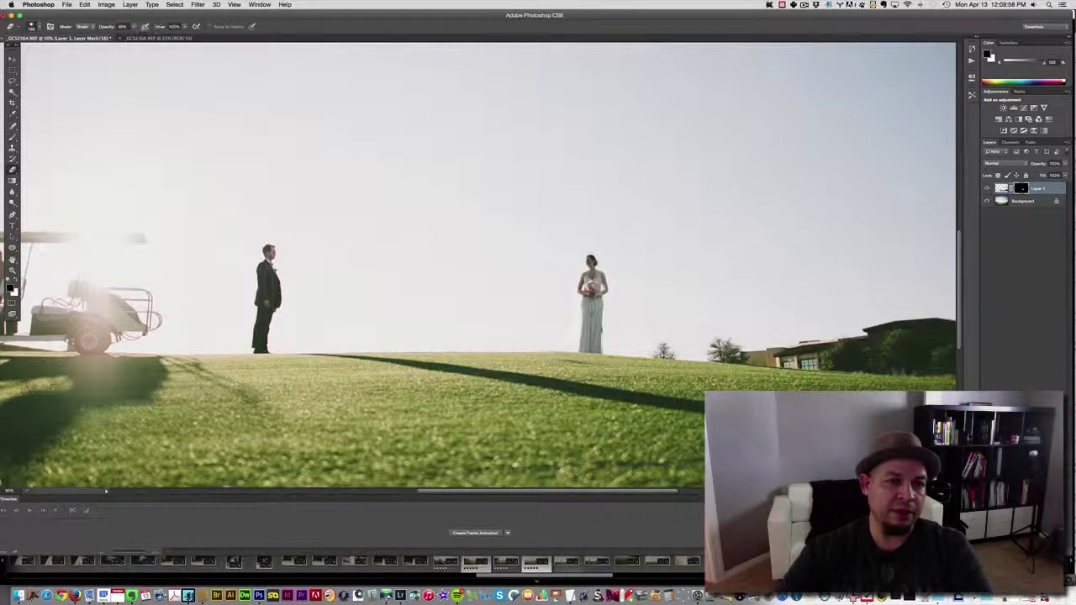
pyautogui.hotkey('shift', '8')
pyautogui.hotkey('shift', '6')
pyautogui.press('x')
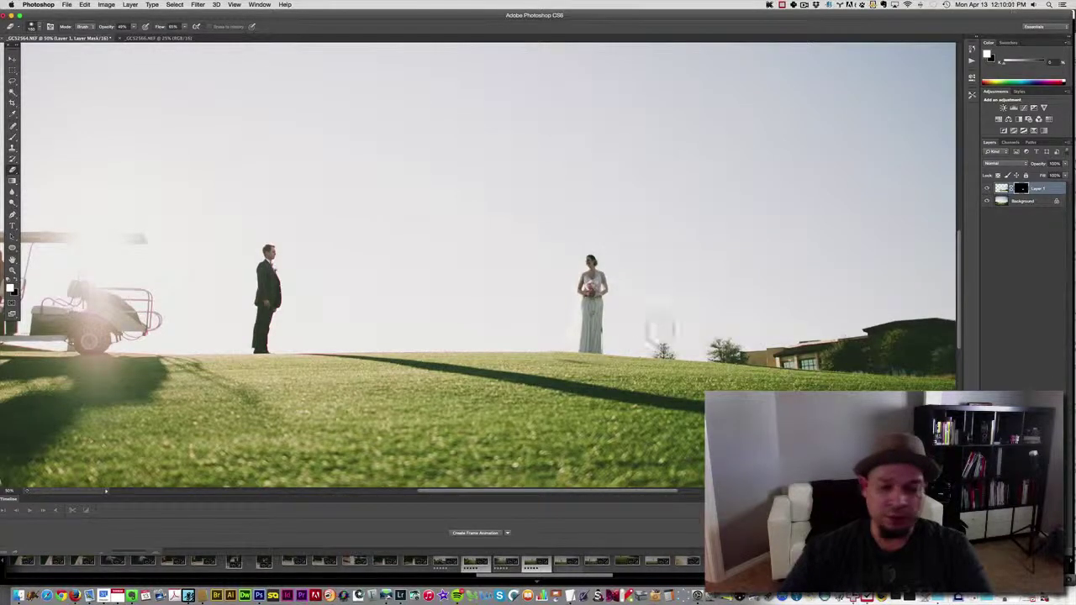
pyautogui.scroll(5, 567, 341)
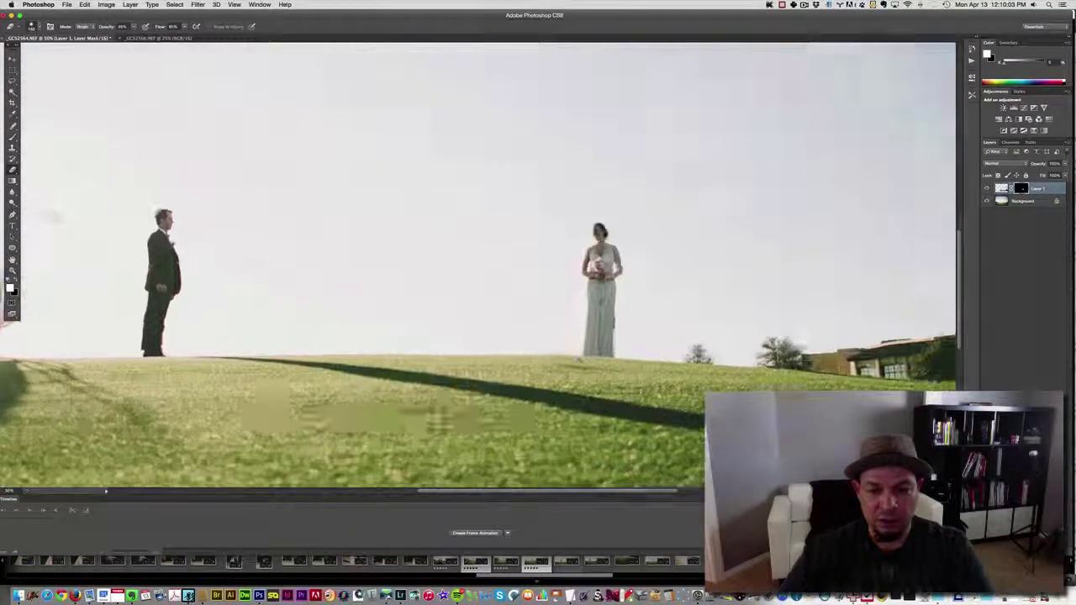
pyautogui.moveTo(544, 388)
pyautogui.mouseDown()
pyautogui.moveTo(547, 356)
pyautogui.moveTo(533, 356)
pyautogui.moveTo(536, 373)
pyautogui.moveTo(572, 367)
pyautogui.mouseUp()
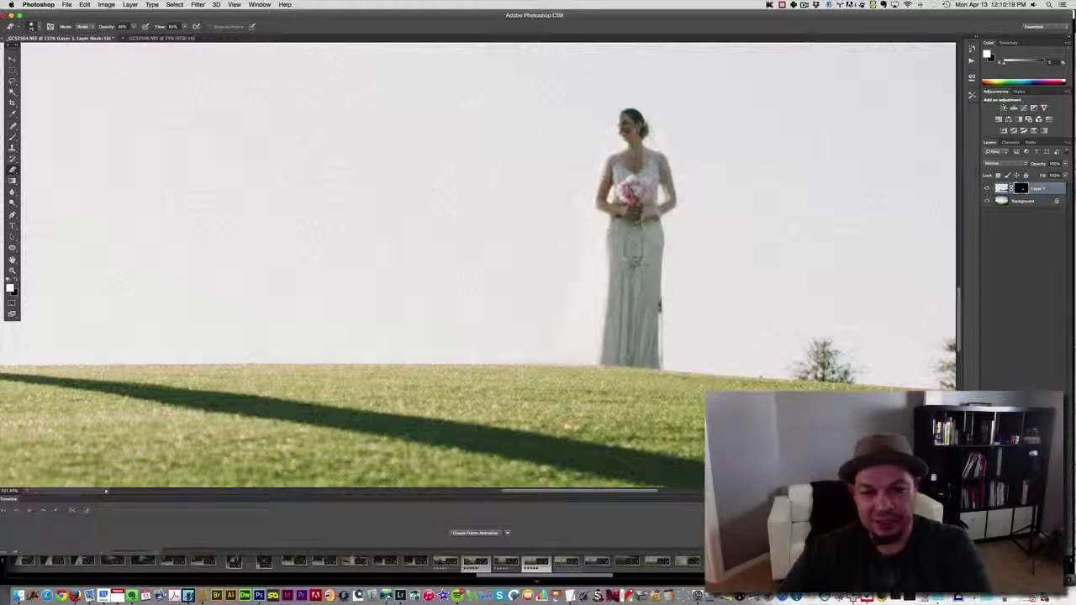
# Switch to the Move tool, fit the composite in the window, and zoom on the bride in the other photo.
pyautogui.press('v')
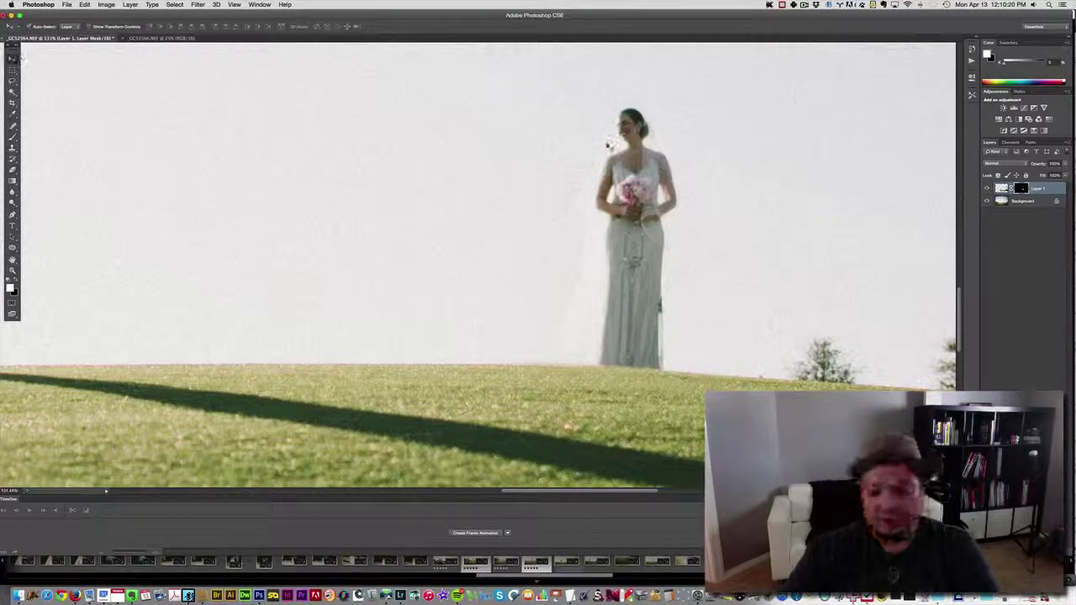
pyautogui.press('super+0')
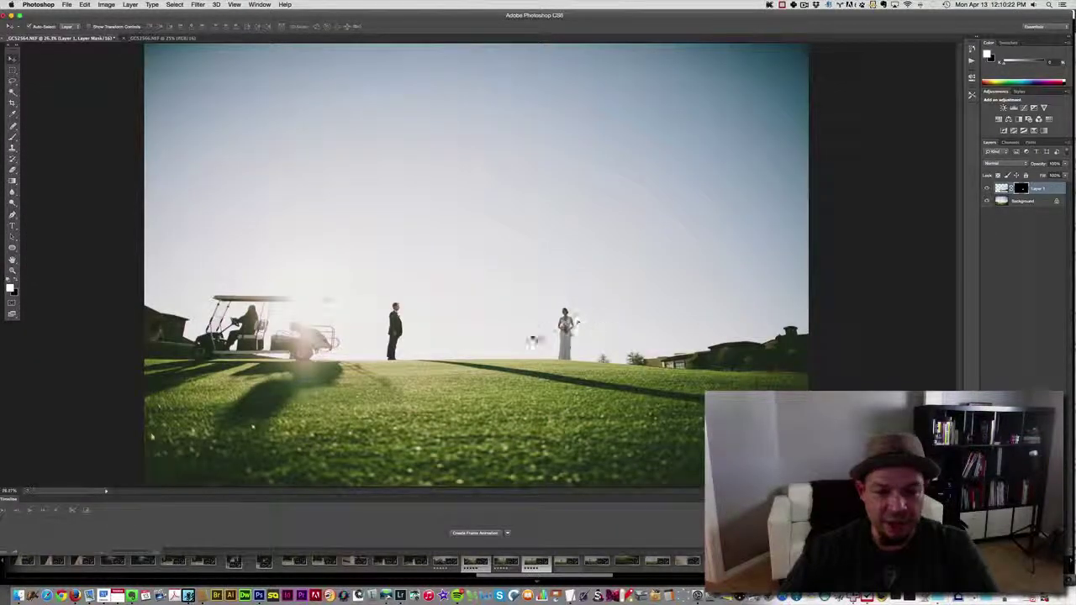
pyautogui.press('super+space')
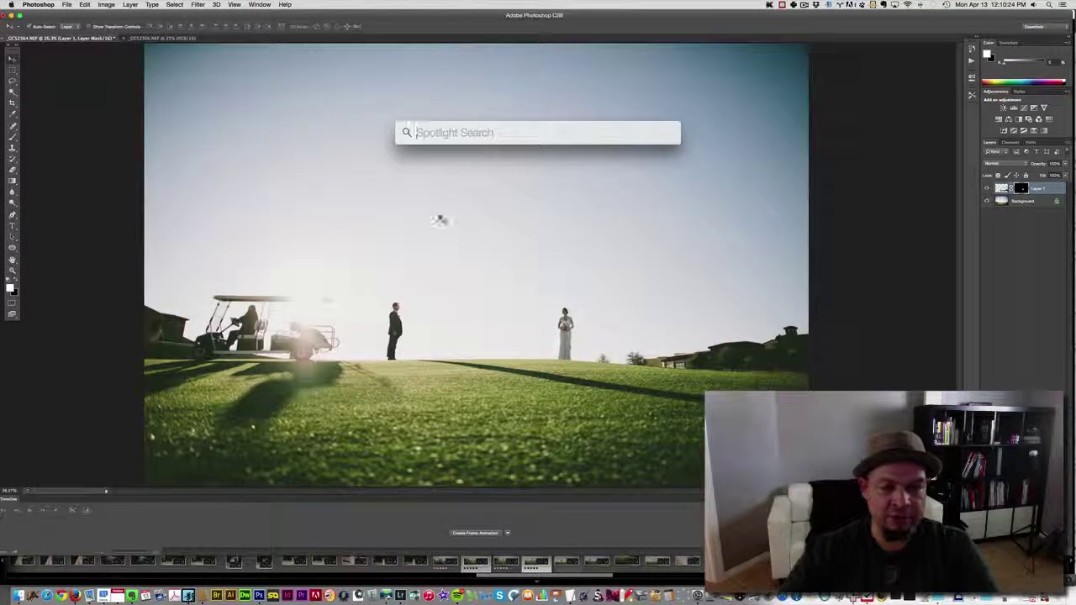
pyautogui.press('Escape')
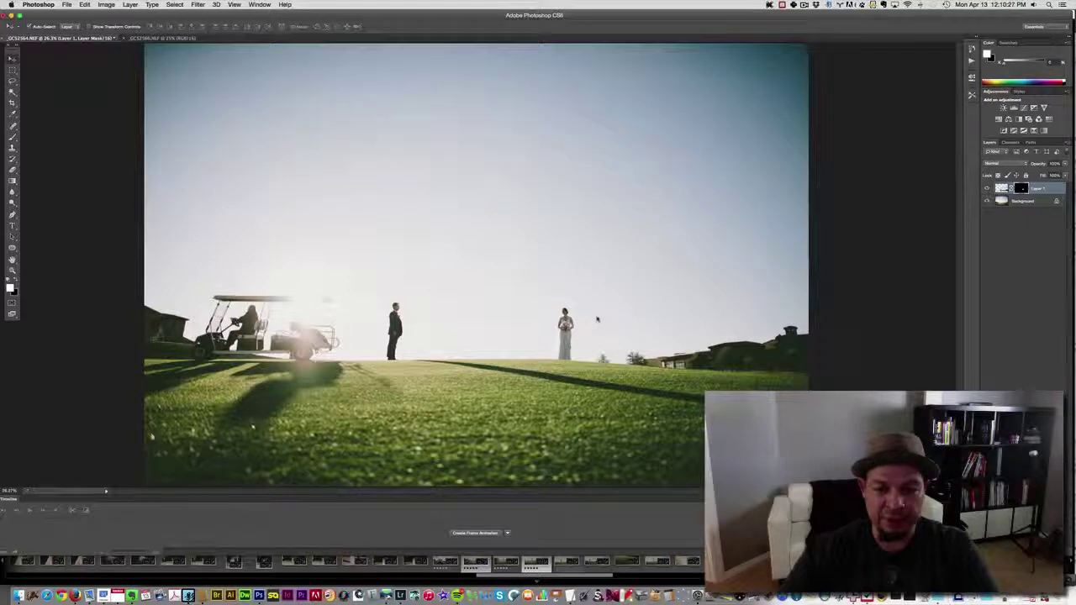
pyautogui.hotkey('ctrl', 'Tab')
pyautogui.moveTo(485, 332); pyautogui.dragTo(526, 399)
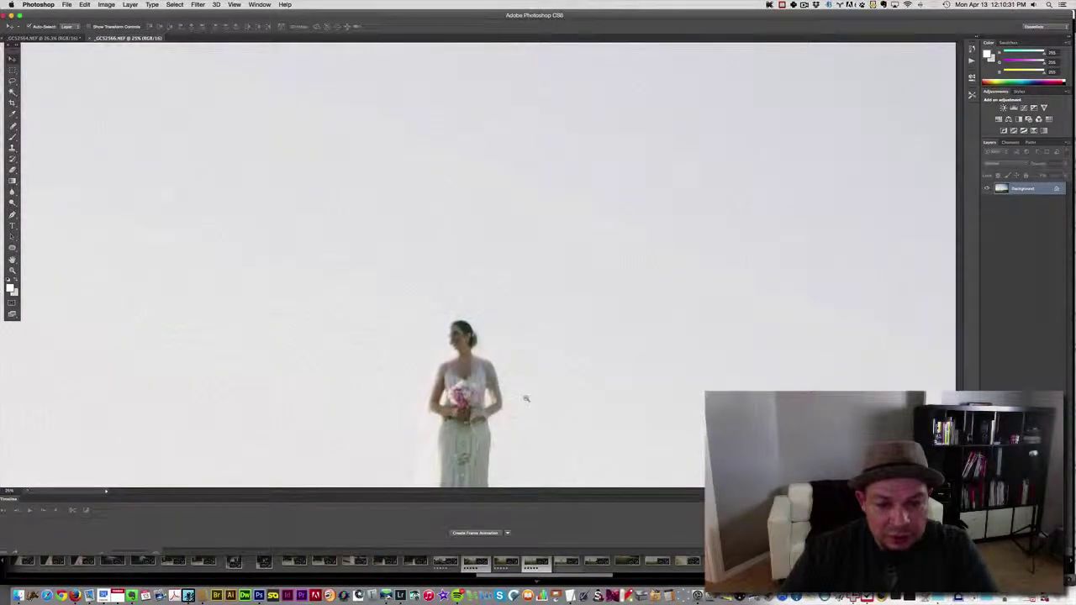
pyautogui.scroll(-2, 509, 310)
# Back in the golf-cart composite, zoom in and centre on the bride, then target Layer 1's mask.
pyautogui.hotkey('ctrl', 'Tab')
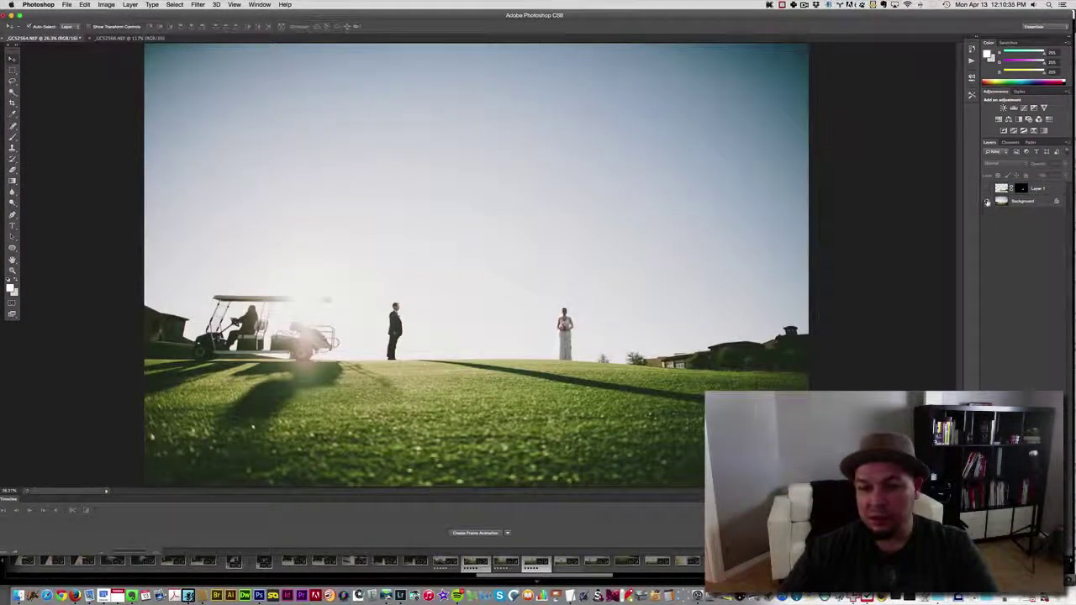
pyautogui.press('super+space')
pyautogui.moveTo(608, 320)
pyautogui.mouseDown()
pyautogui.moveTo(607, 375)
pyautogui.moveTo(619, 377)
pyautogui.moveTo(603, 353)
pyautogui.moveTo(603, 336)
pyautogui.moveTo(622, 382)
pyautogui.moveTo(576, 317)
pyautogui.moveTo(626, 332)
pyautogui.mouseUp()
pyautogui.click(128, 38)
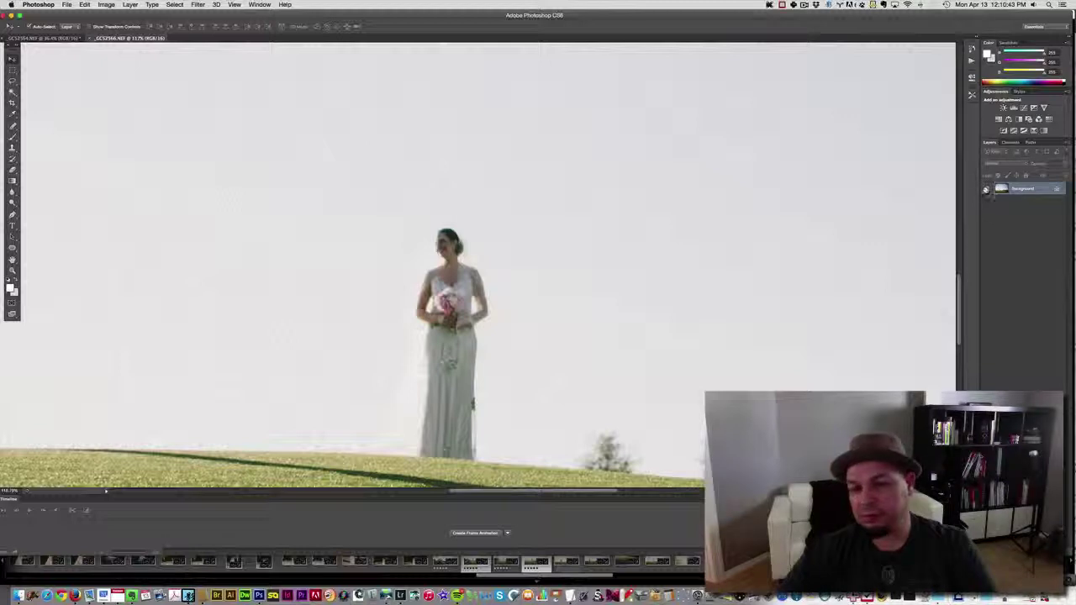
pyautogui.click(47, 38)
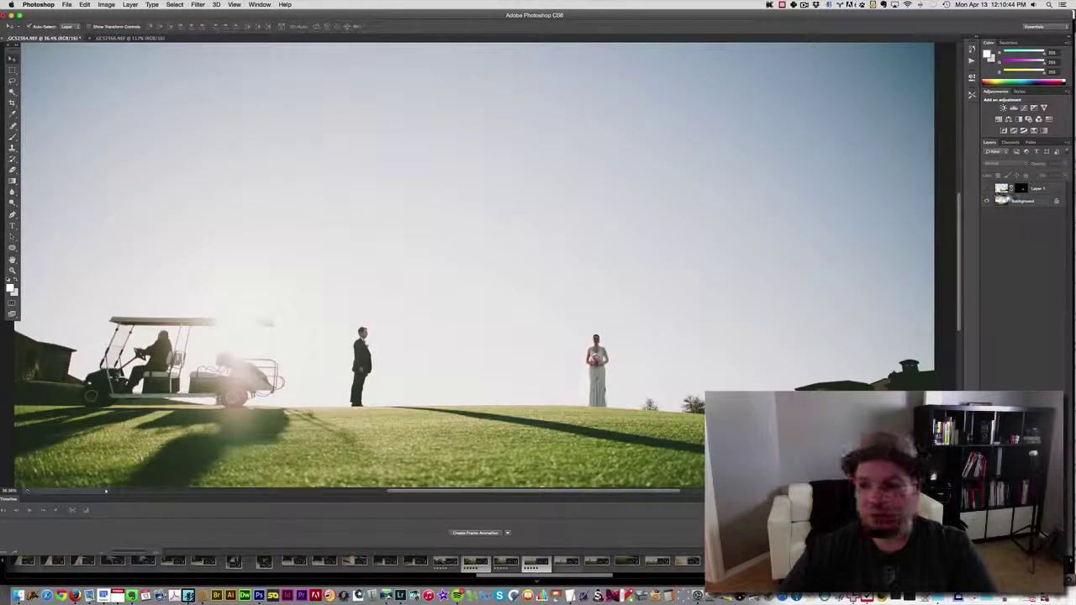
pyautogui.press('super+space')
pyautogui.click(619, 351)
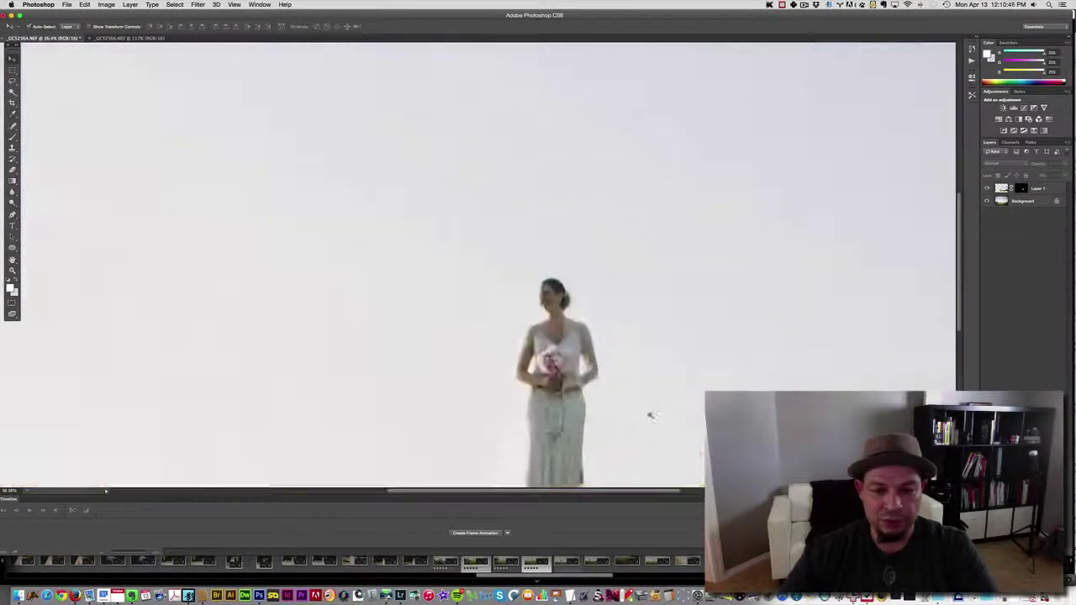
pyautogui.moveTo(646, 220); pyautogui.dragTo(650, 259)
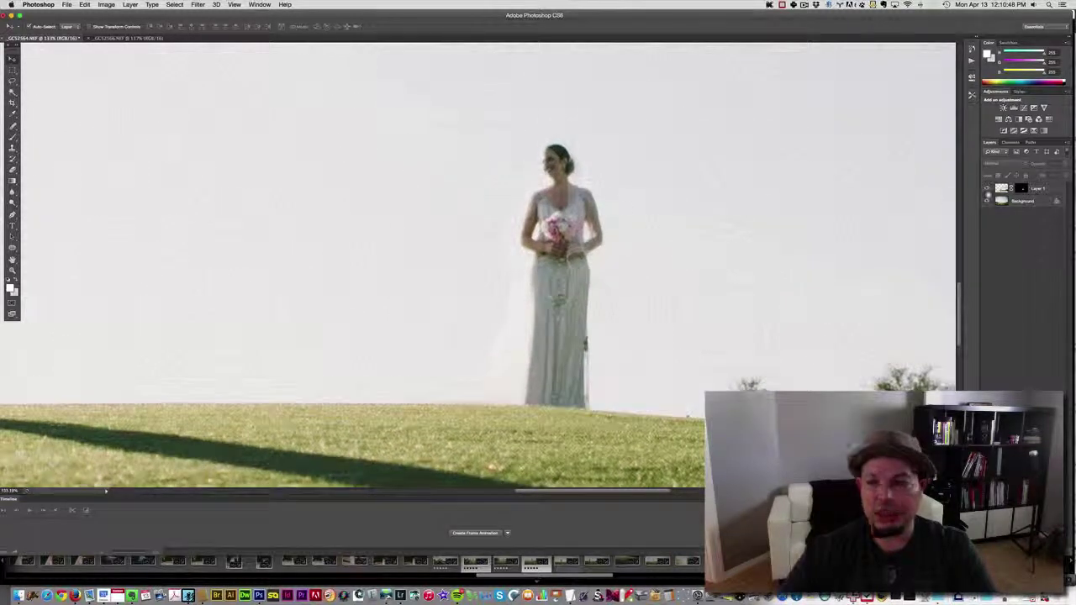
pyautogui.click(1021, 188)
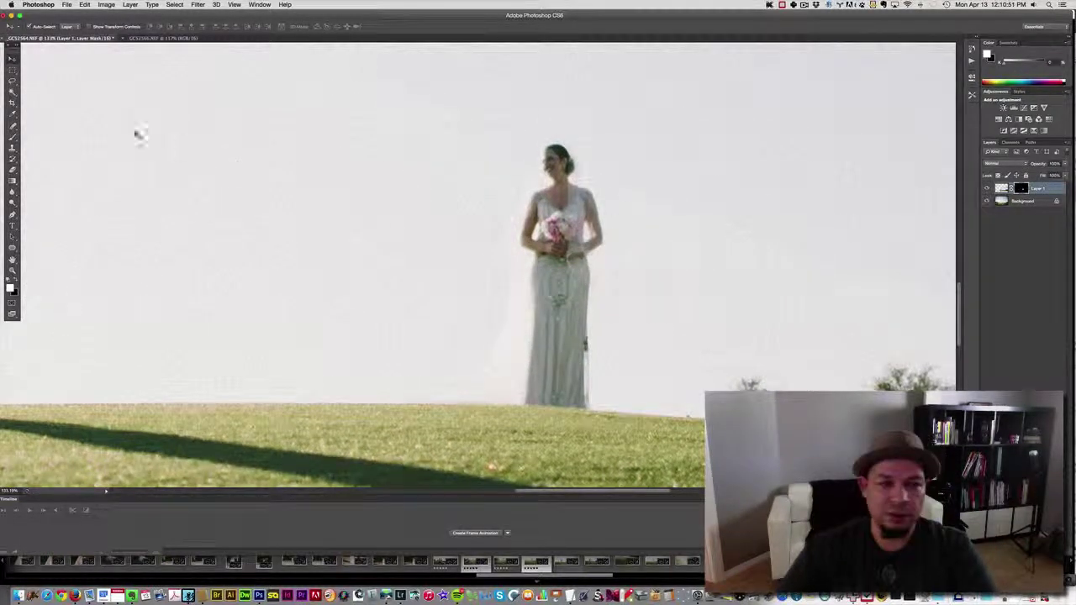
# With the Brush tool at 100% opacity, refine the mask around the bride's head, shoulders and dress.
pyautogui.click(14, 136)
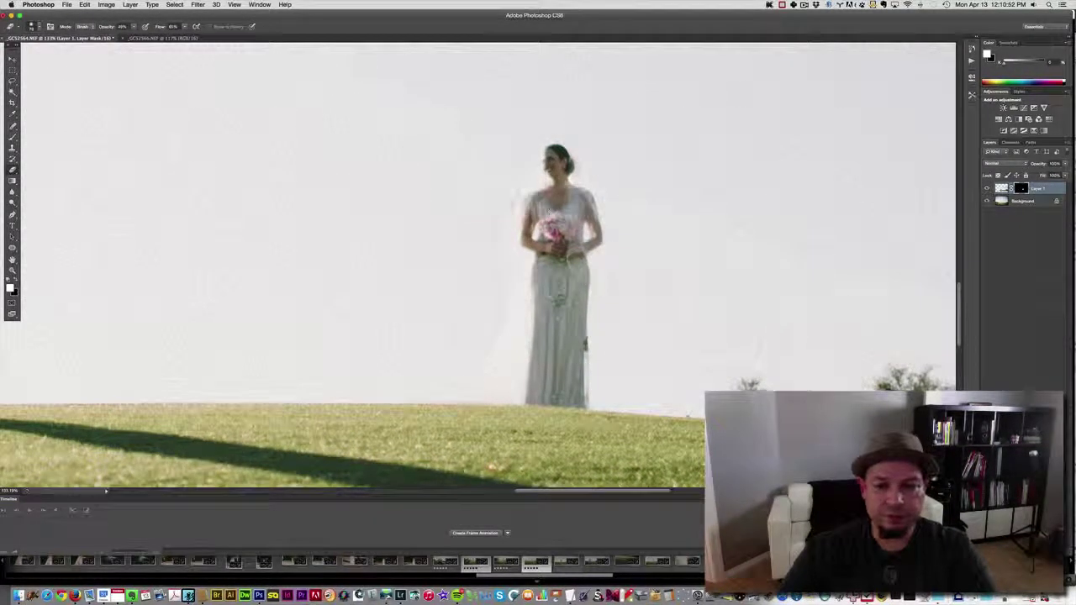
pyautogui.moveTo(519, 210)
pyautogui.mouseDown()
pyautogui.moveTo(546, 199)
pyautogui.moveTo(517, 194)
pyautogui.moveTo(536, 172)
pyautogui.mouseUp()
pyautogui.moveTo(489, 209)
pyautogui.mouseDown()
pyautogui.moveTo(588, 226)
pyautogui.moveTo(535, 257)
pyautogui.moveTo(532, 311)
pyautogui.mouseUp()
pyautogui.moveTo(501, 347)
pyautogui.mouseDown()
pyautogui.moveTo(586, 370)
pyautogui.moveTo(525, 404)
pyautogui.mouseUp()
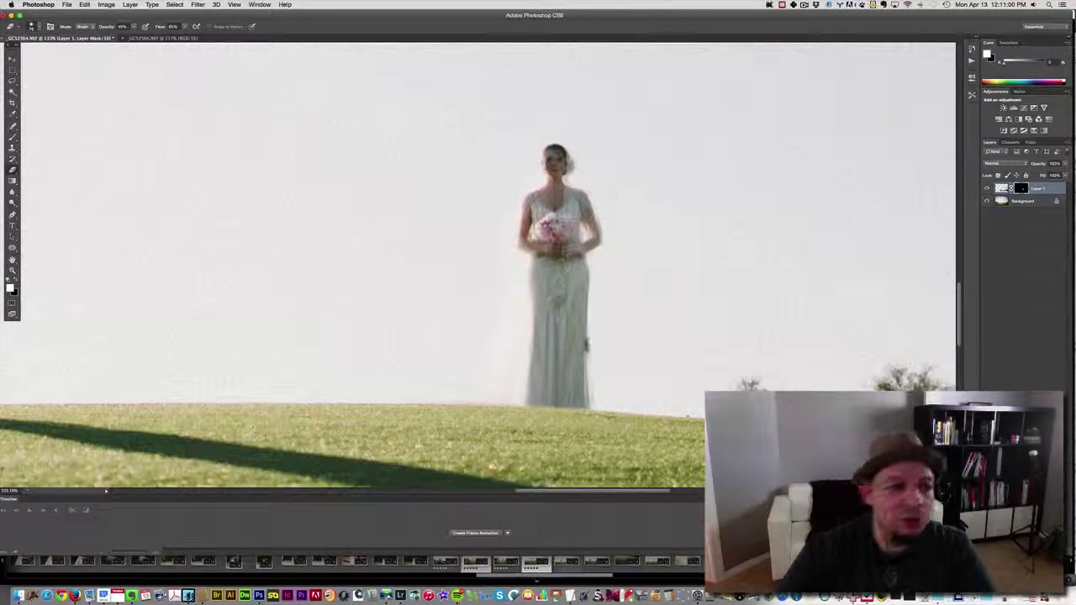
pyautogui.moveTo(102, 27); pyautogui.dragTo(184, 26)
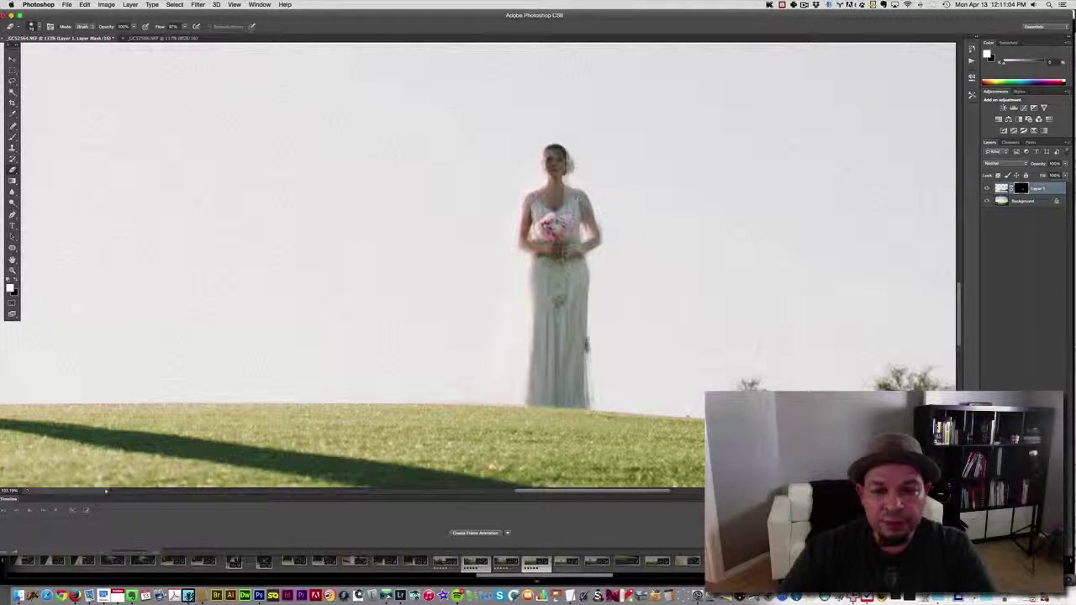
pyautogui.moveTo(528, 200)
pyautogui.mouseDown()
pyautogui.moveTo(532, 323)
pyautogui.moveTo(588, 358)
pyautogui.moveTo(589, 396)
pyautogui.moveTo(529, 402)
pyautogui.mouseUp()
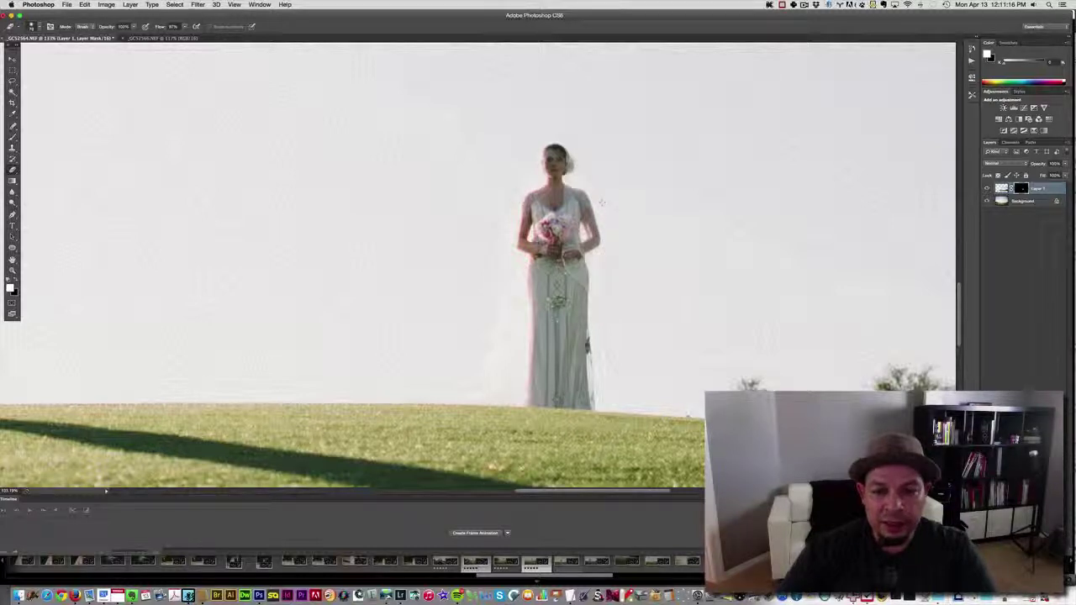
# Zoom closer and paint black over the veil to show the bride's dark hair bun.
pyautogui.press('super+space')
pyautogui.keyDown('super'); pyautogui.click(612, 216); pyautogui.keyUp('super')
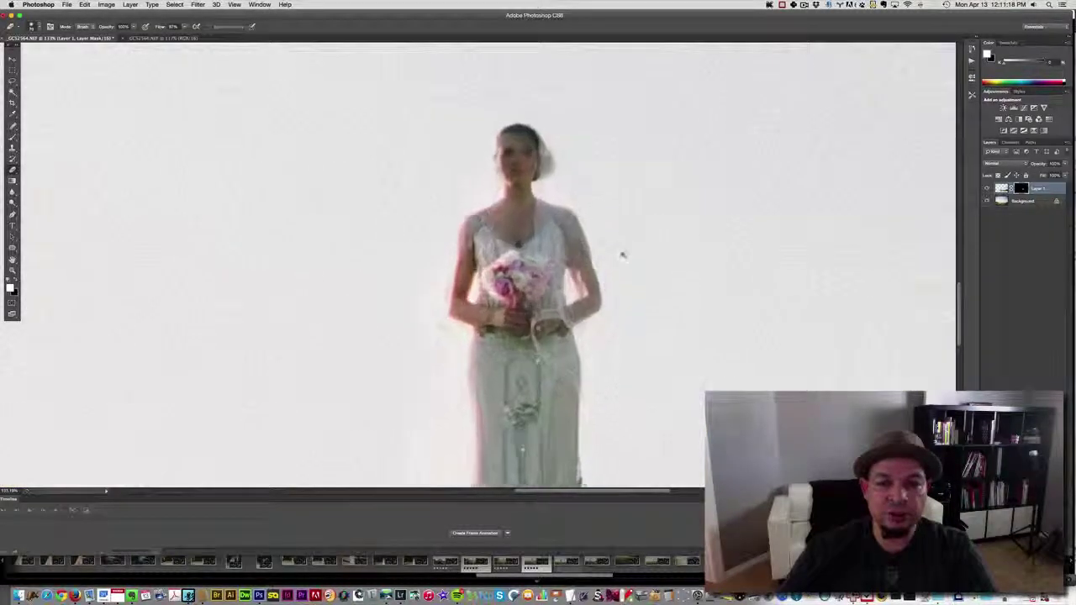
pyautogui.keyDown('super'); pyautogui.click(623, 261); pyautogui.keyUp('super')
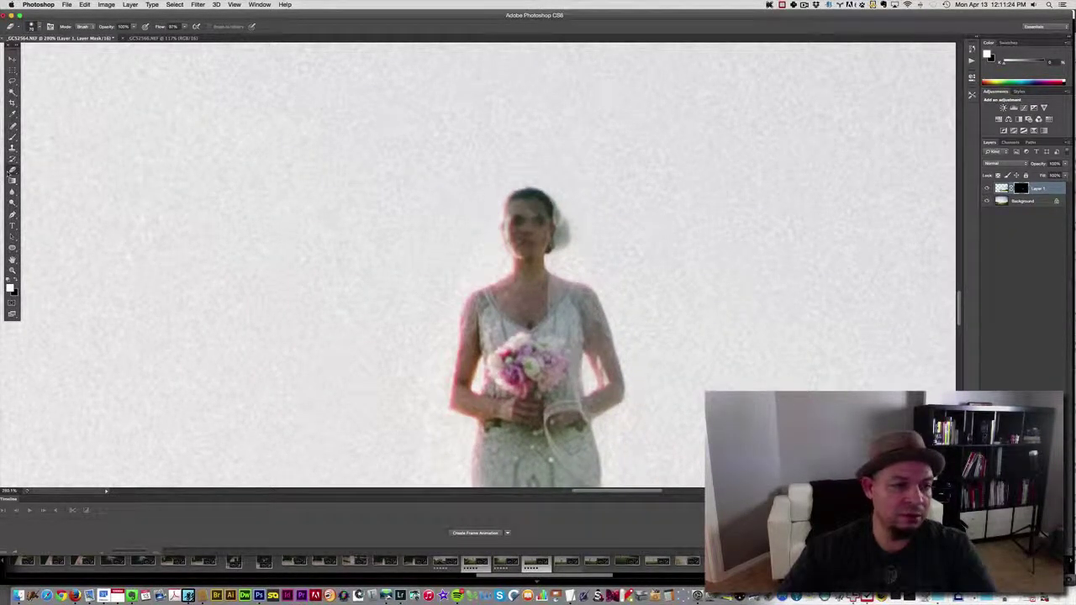
pyautogui.press('super+equal')
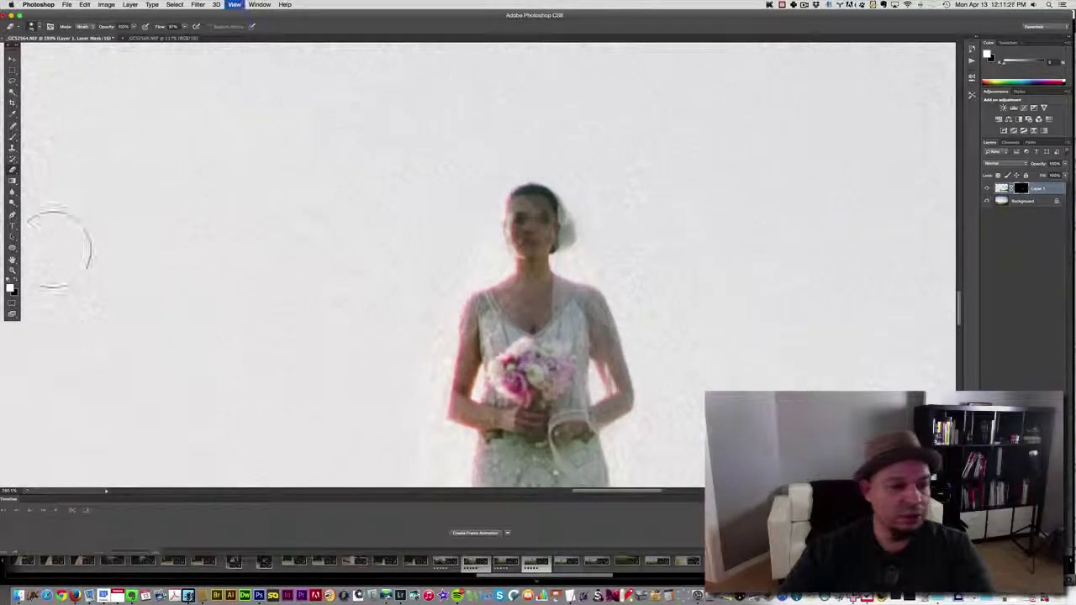
pyautogui.press('x')
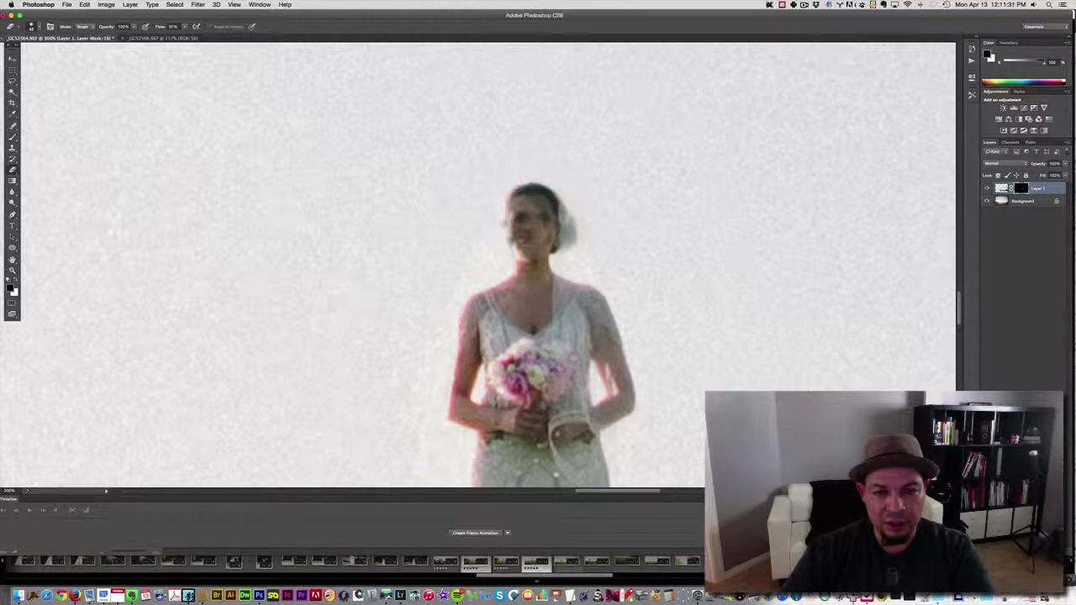
pyautogui.moveTo(557, 194); pyautogui.dragTo(565, 252)
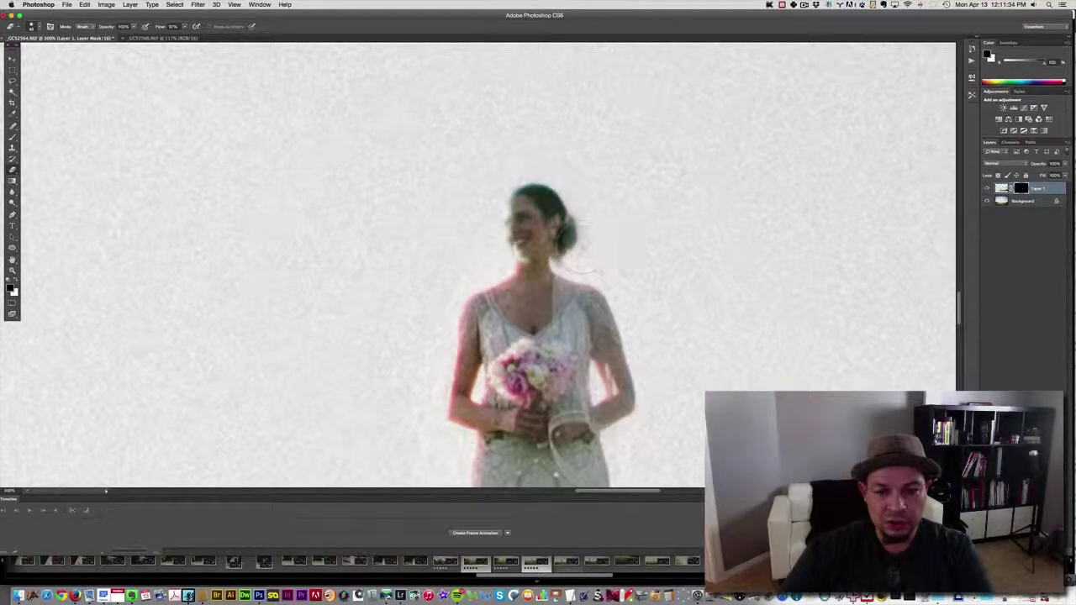
# Nudge the bride layer slightly left with the Move tool and fit the photo in the window.
pyautogui.press('v')
pyautogui.moveTo(555, 224); pyautogui.dragTo(543, 223)
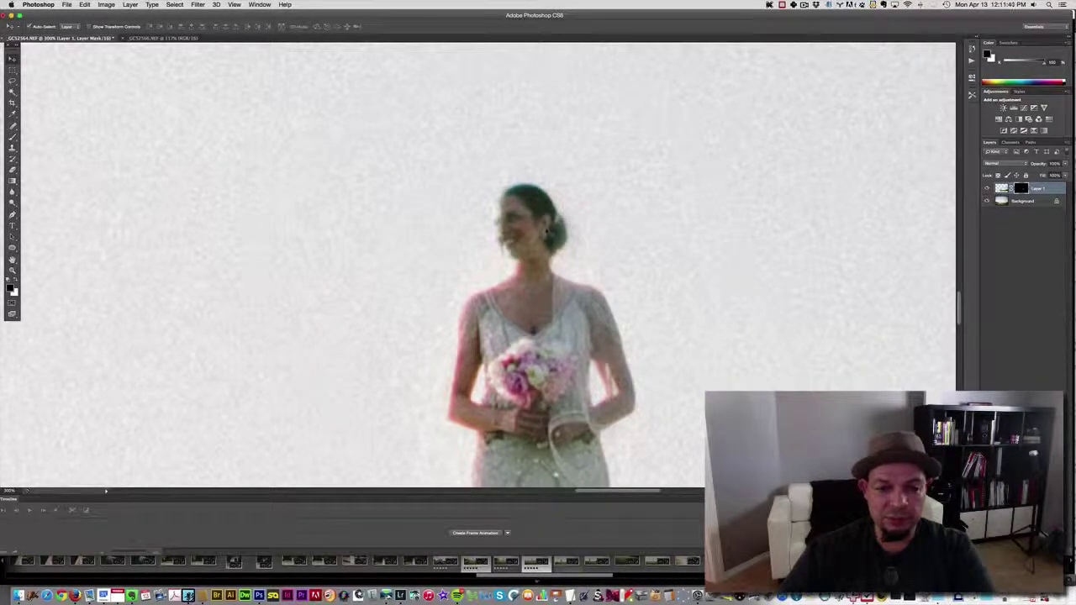
pyautogui.press('e')
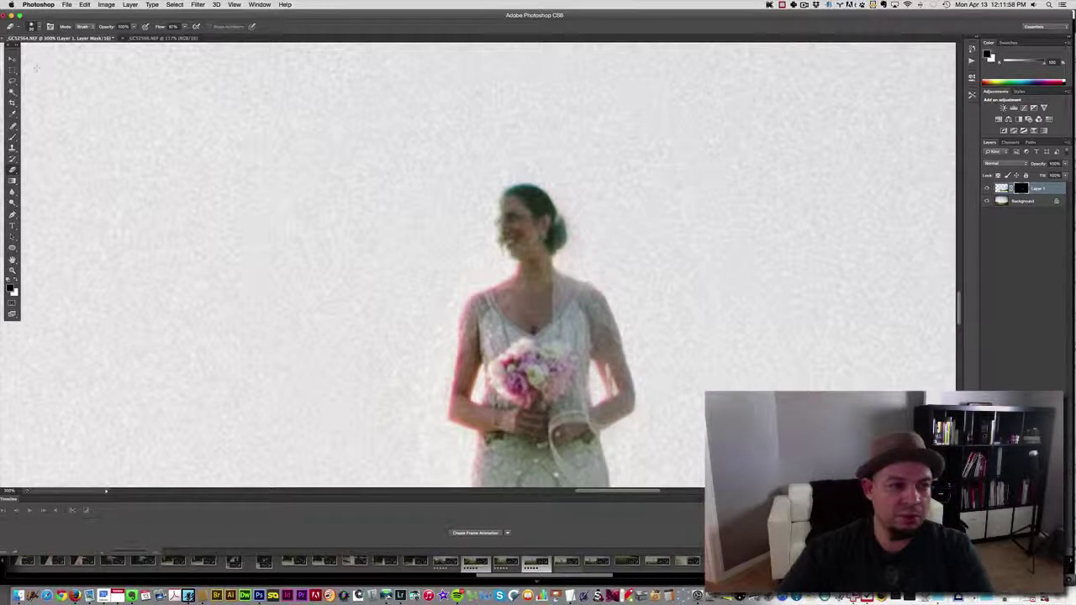
pyautogui.press('v')
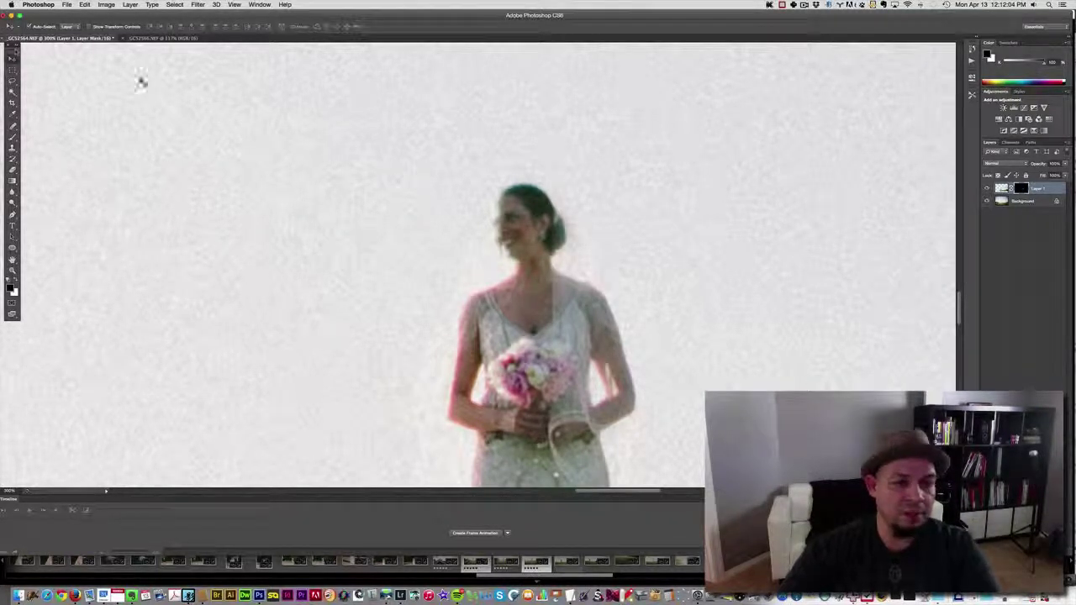
pyautogui.press('super+0')
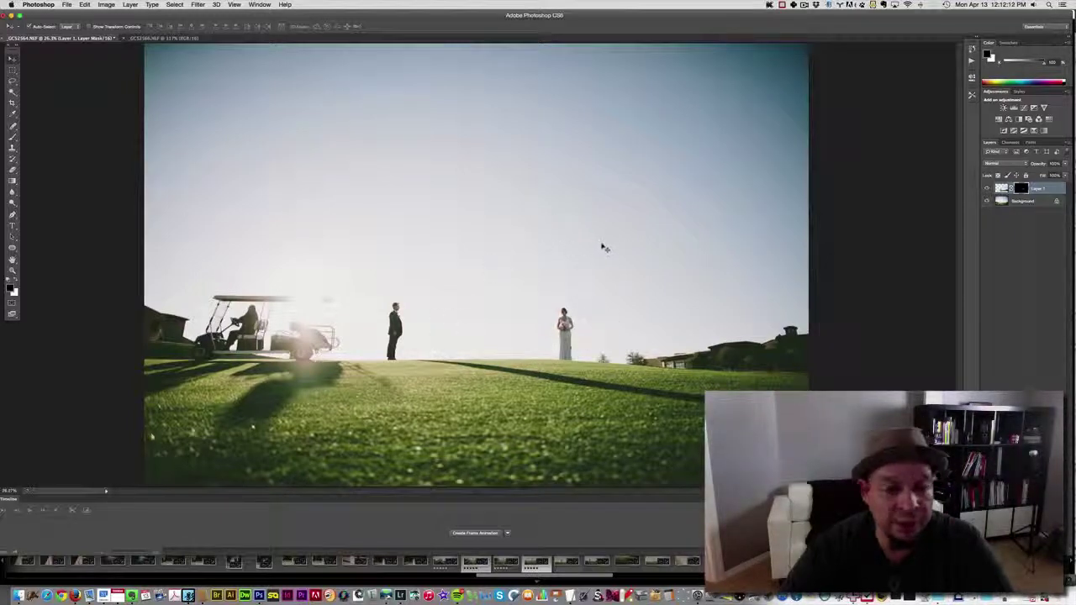
pyautogui.click(160, 39)
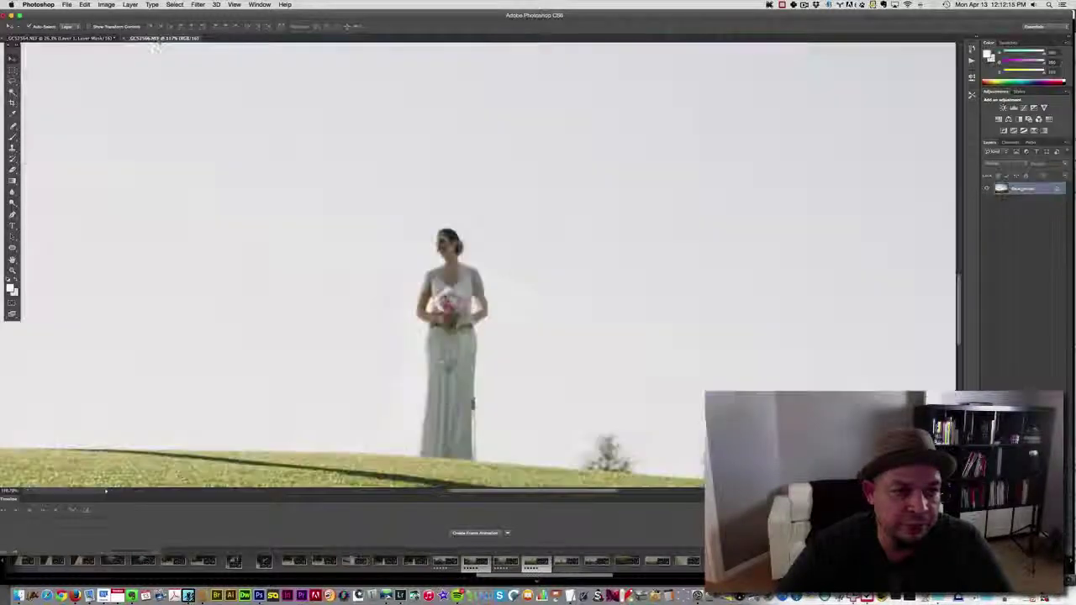
pyautogui.click(84, 39)
pyautogui.click(160, 39)
pyautogui.click(92, 39)
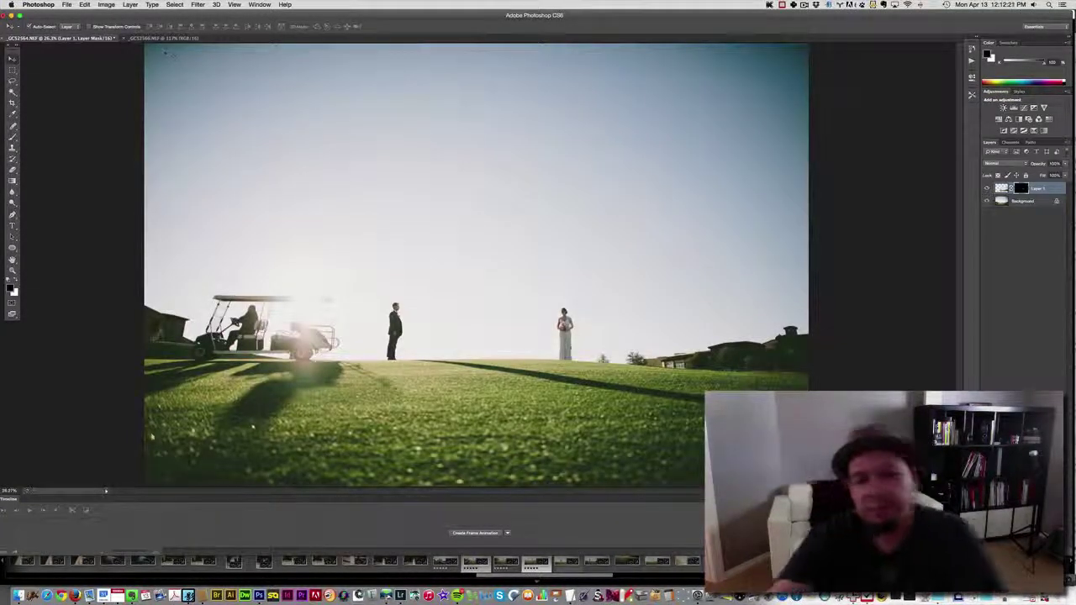
pyautogui.click(160, 39)
pyautogui.click(61, 40)
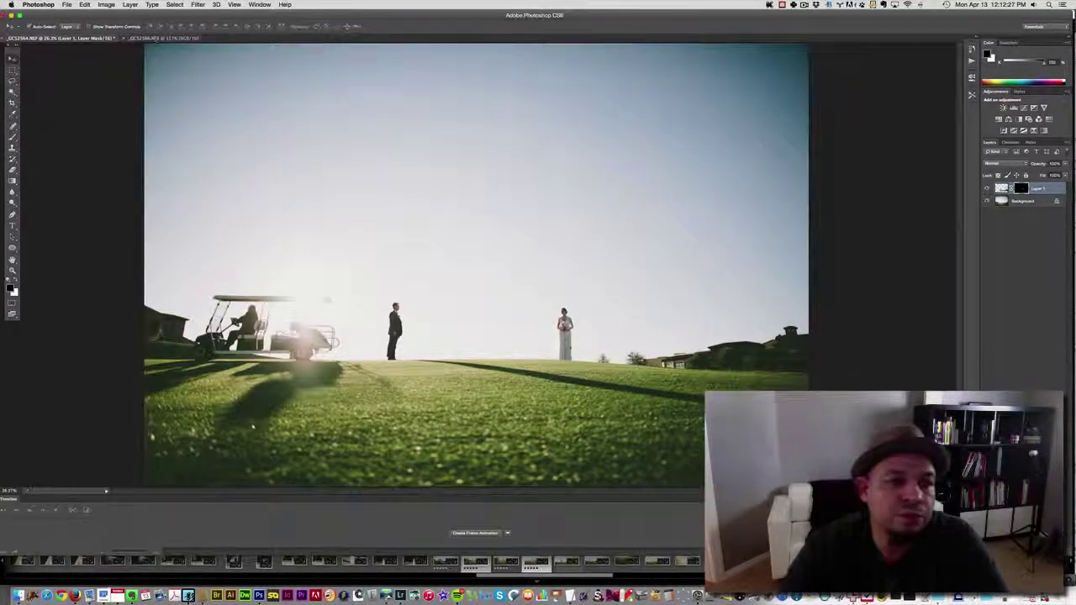
pyautogui.click(161, 38)
pyautogui.keyDown('alt'); pyautogui.click(542, 287); pyautogui.keyUp('alt')
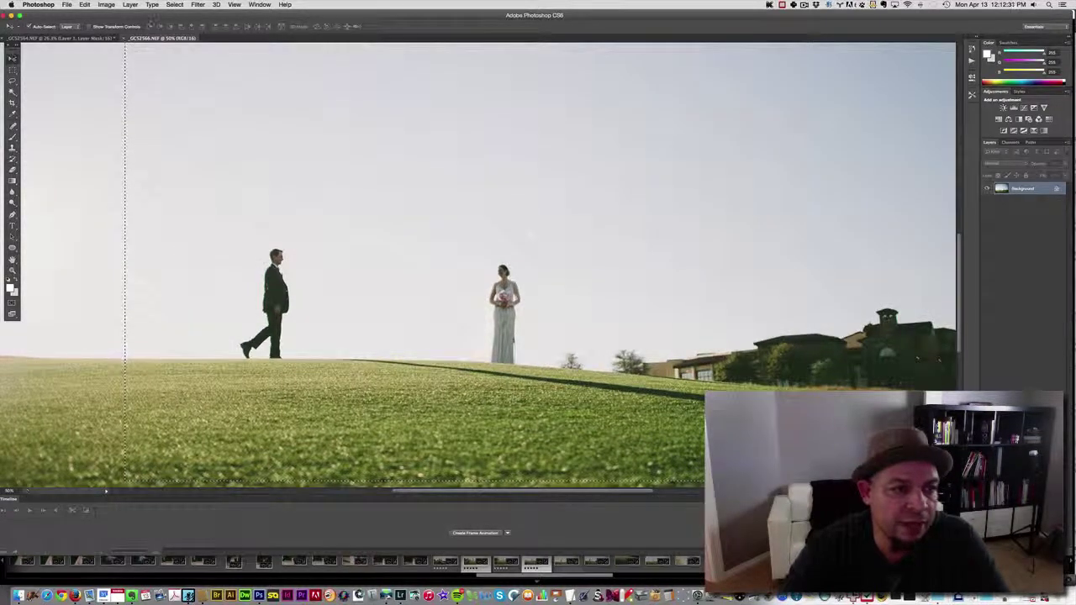
pyautogui.click(111, 39)
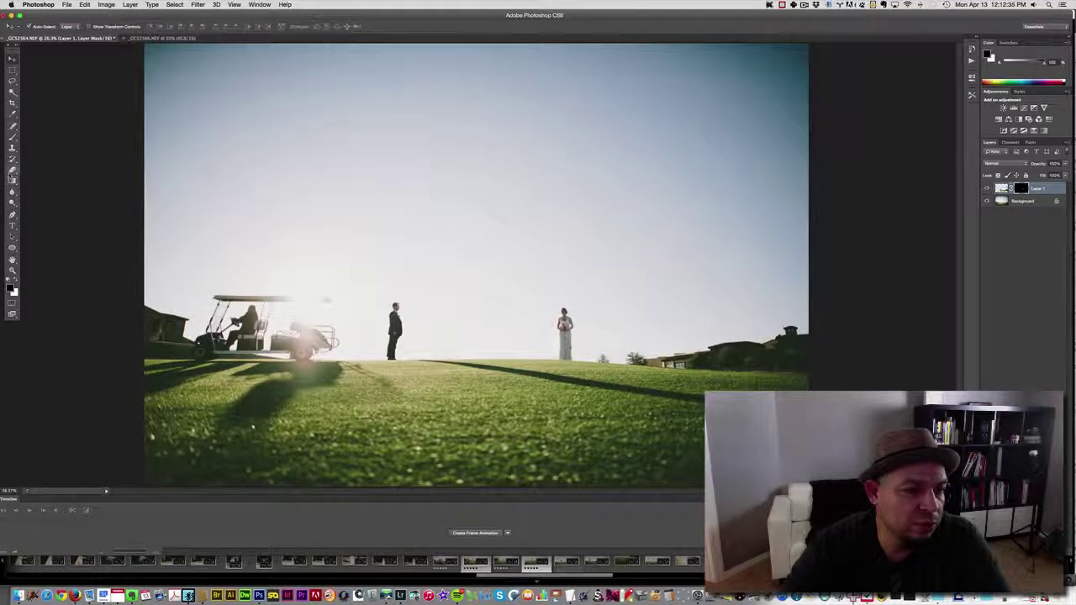
pyautogui.click(13, 170)
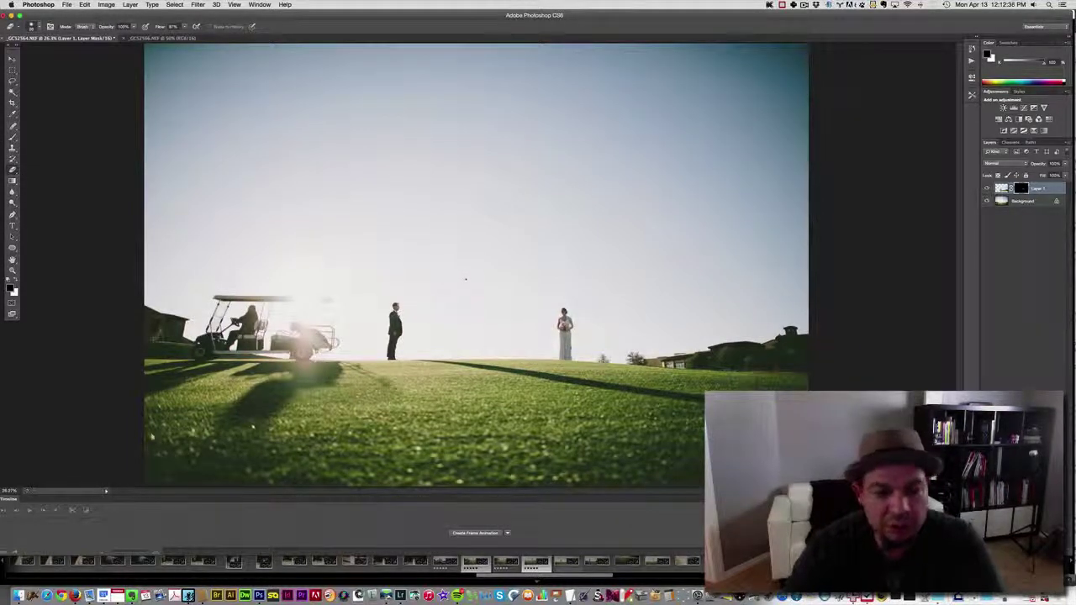
# Erase on Layer 1's mask to reveal the walking groom, nudge Layer 1 into alignment, and bring up _GC52566.NEF.
pyautogui.moveTo(471, 294)
pyautogui.mouseDown()
pyautogui.moveTo(445, 320)
pyautogui.moveTo(459, 312)
pyautogui.moveTo(432, 306)
pyautogui.moveTo(430, 354)
pyautogui.mouseUp()
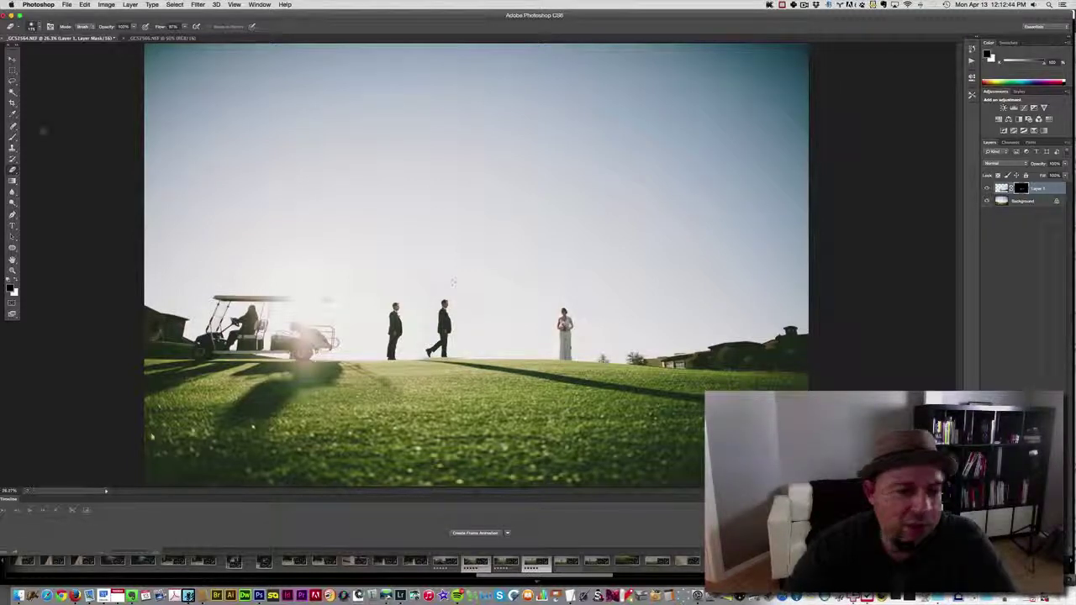
pyautogui.press('v')
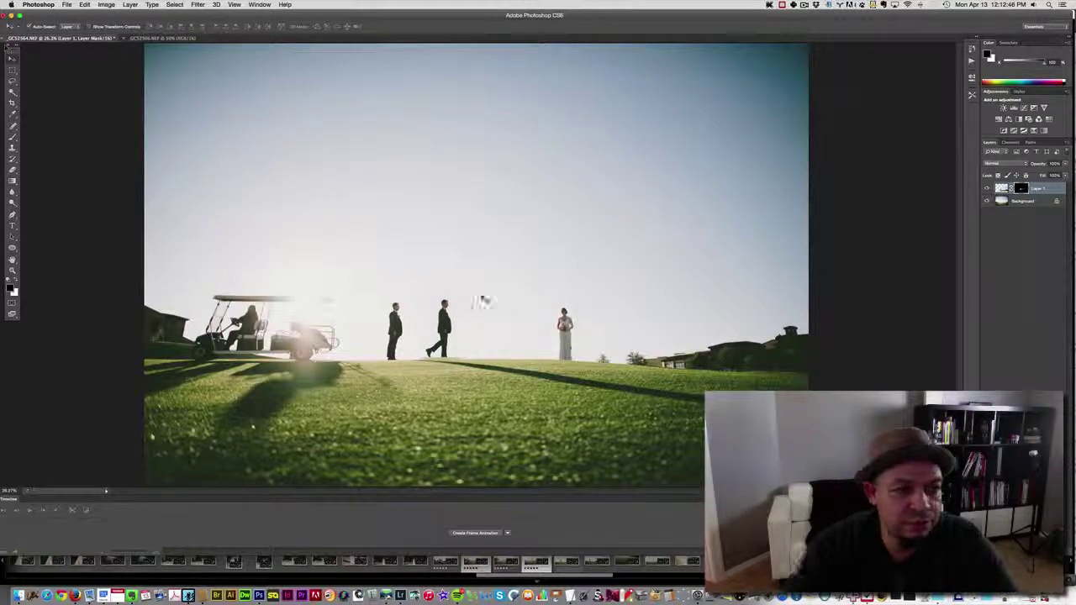
pyautogui.scroll(2, 435, 348)
pyautogui.scroll(1, 435, 348)
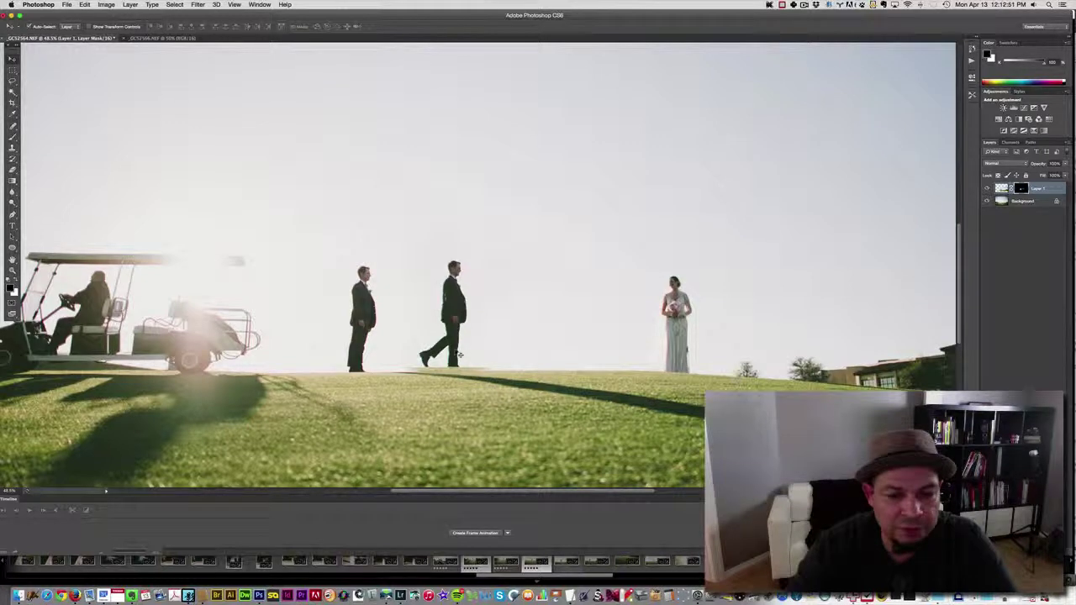
pyautogui.moveTo(459, 356); pyautogui.dragTo(455, 348)
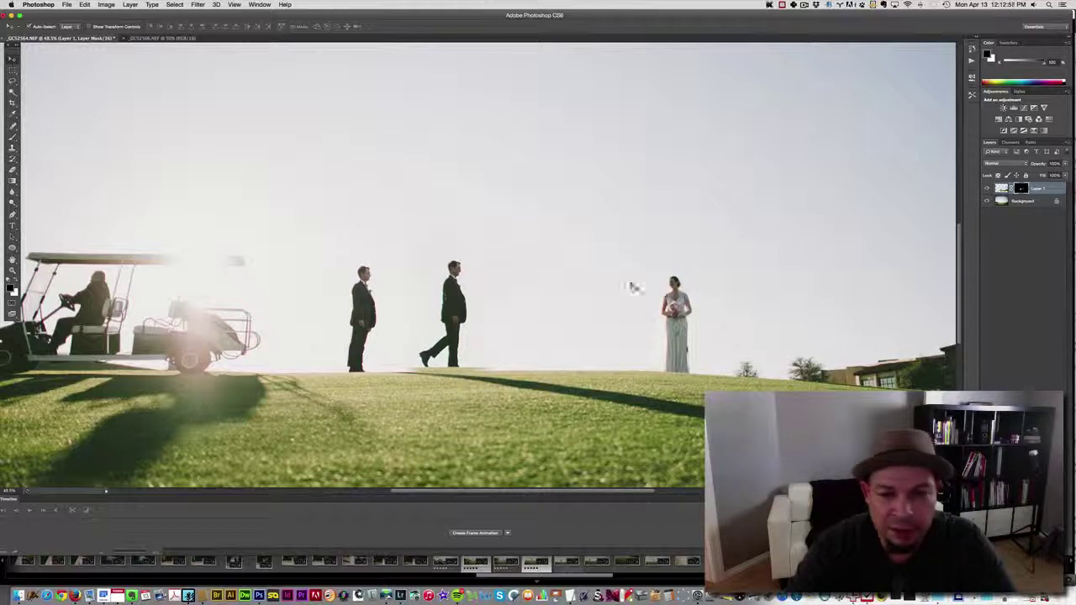
pyautogui.click(151, 37)
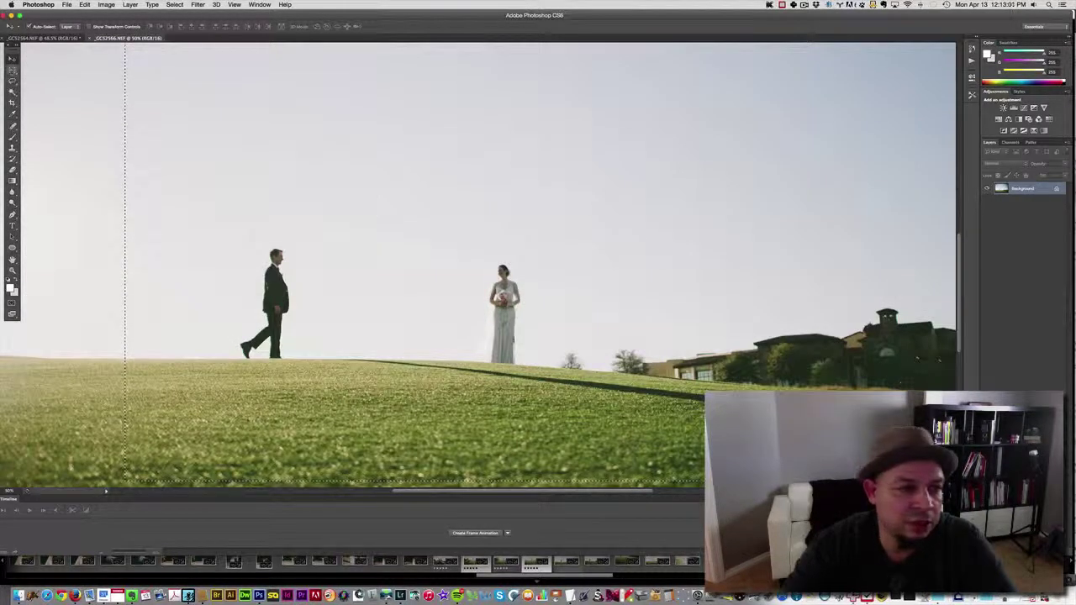
# Draw a fresh rectangular selection around the walking groom in _GC52566.NEF.
pyautogui.click(12, 70)
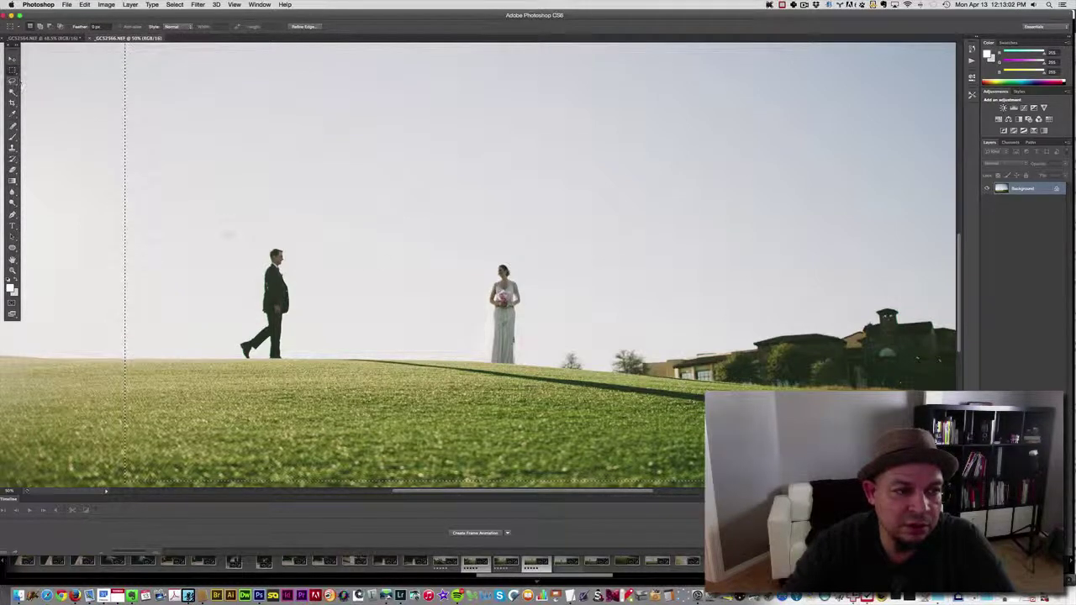
pyautogui.press('super+d')
pyautogui.moveTo(218, 247); pyautogui.dragTo(327, 380)
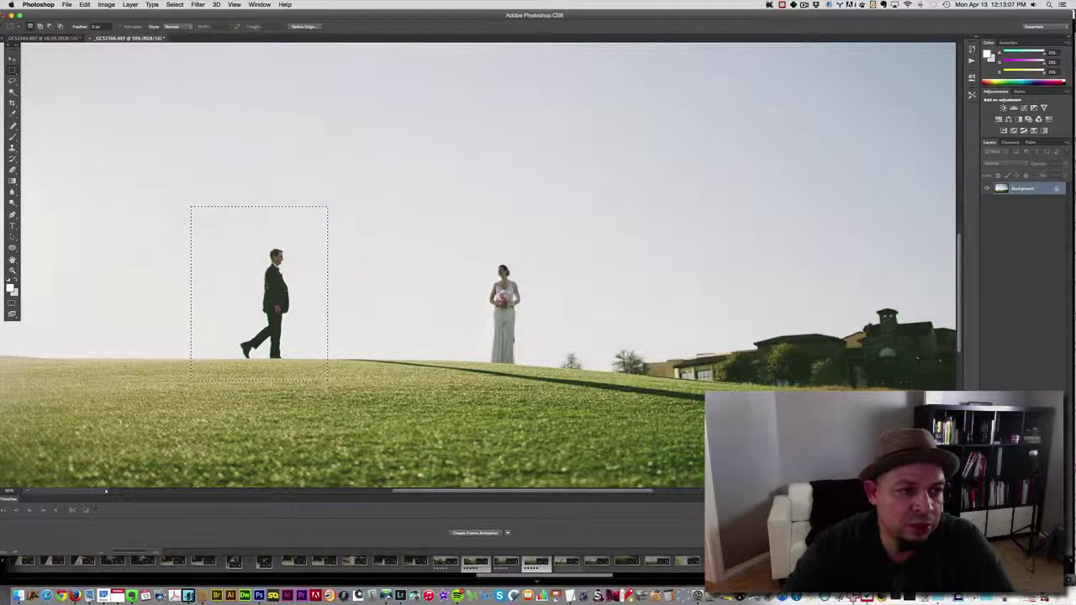
pyautogui.press('v')
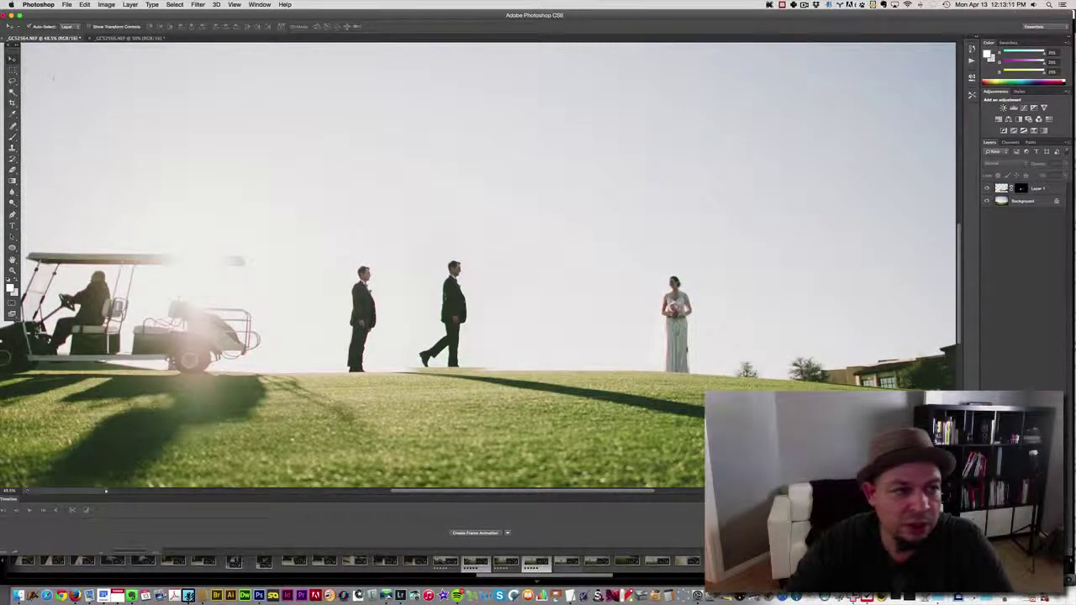
# Hide the earlier walking groom by erasing on Layer 1's mask in the composite.
pyautogui.click(13, 169)
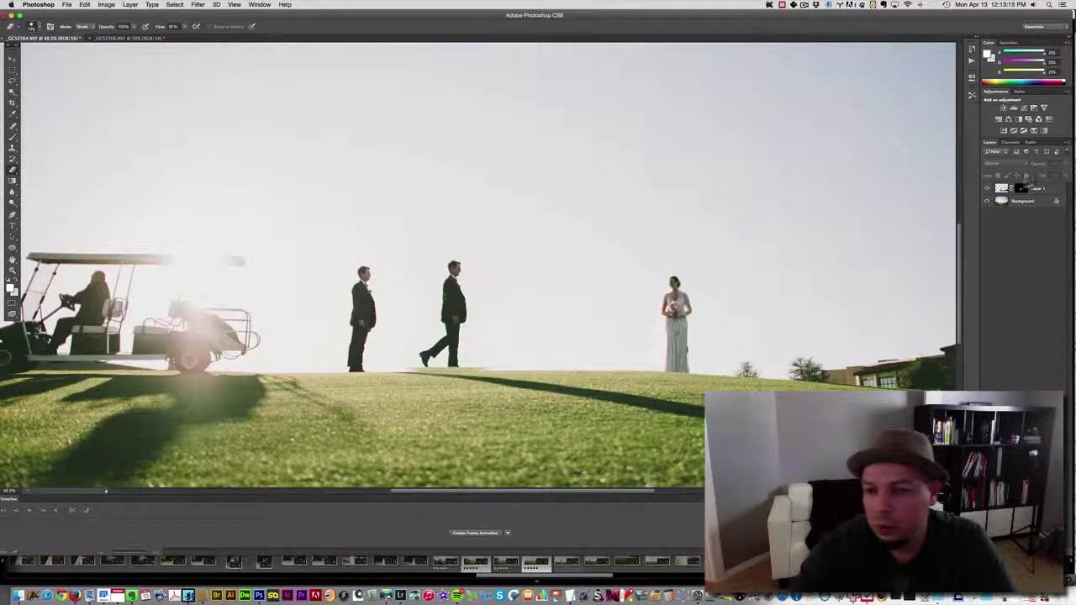
pyautogui.click(1021, 189)
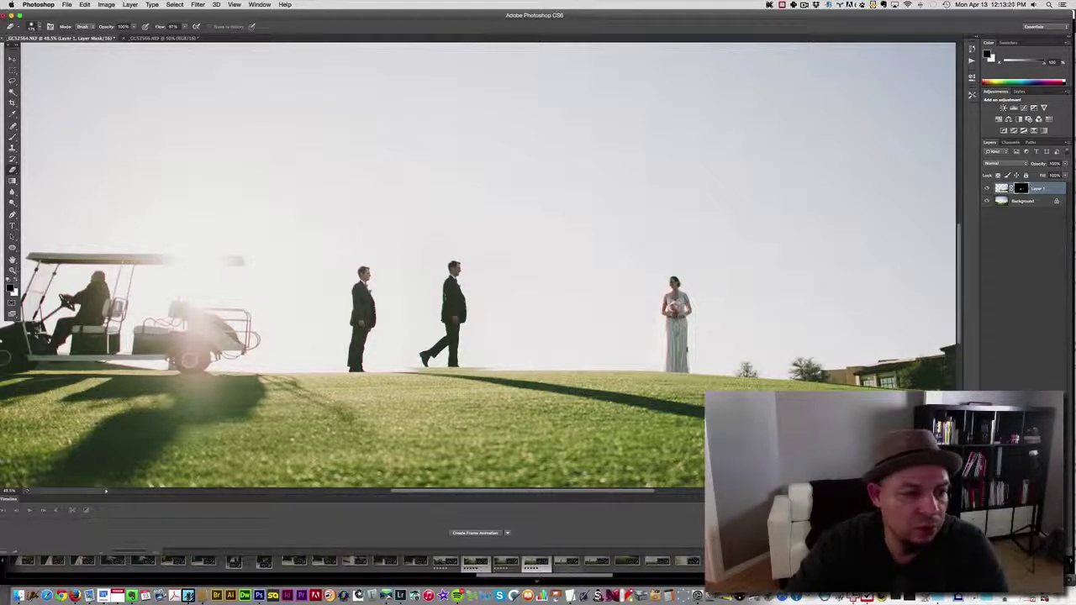
pyautogui.press('x')
pyautogui.moveTo(454, 262)
pyautogui.mouseDown()
pyautogui.moveTo(450, 336)
pyautogui.moveTo(428, 363)
pyautogui.moveTo(443, 366)
pyautogui.mouseUp()
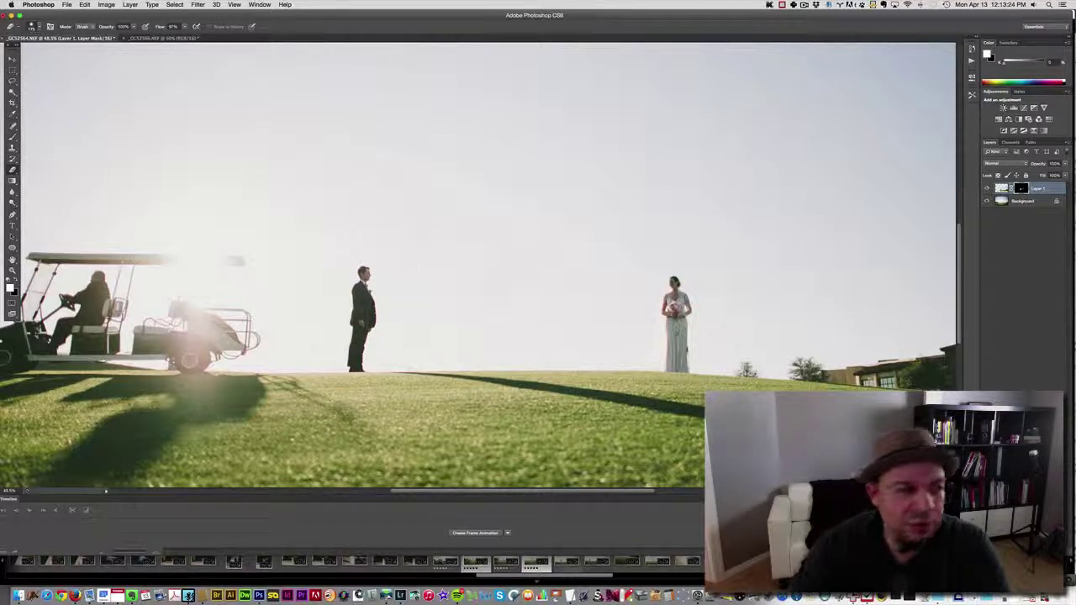
# Paste the selected walking groom into the golf-cart composite.
pyautogui.click(12, 58)
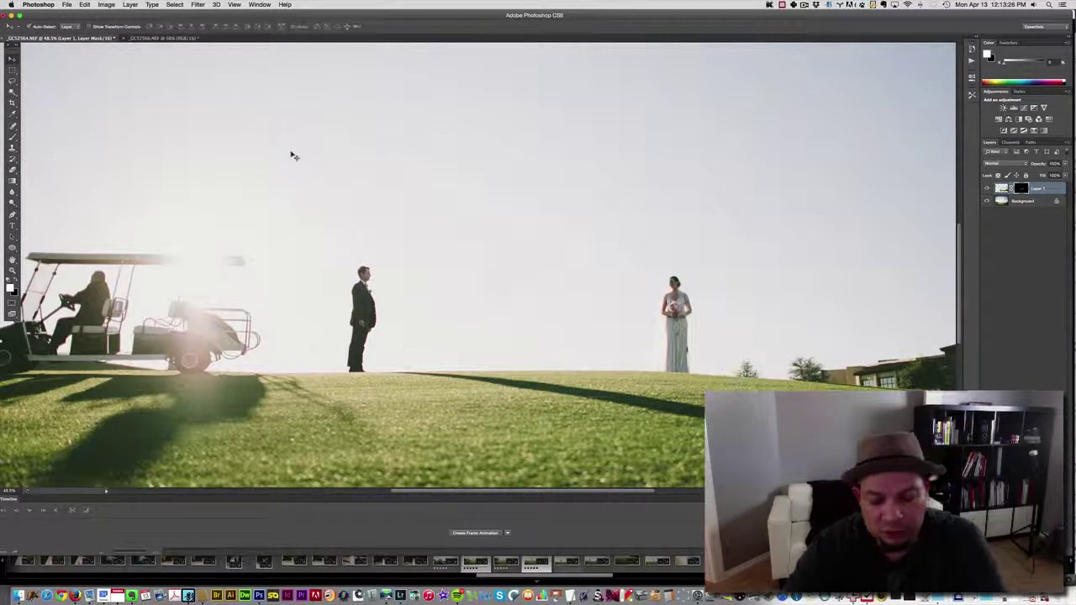
pyautogui.press('super+z')
pyautogui.press('super+z')
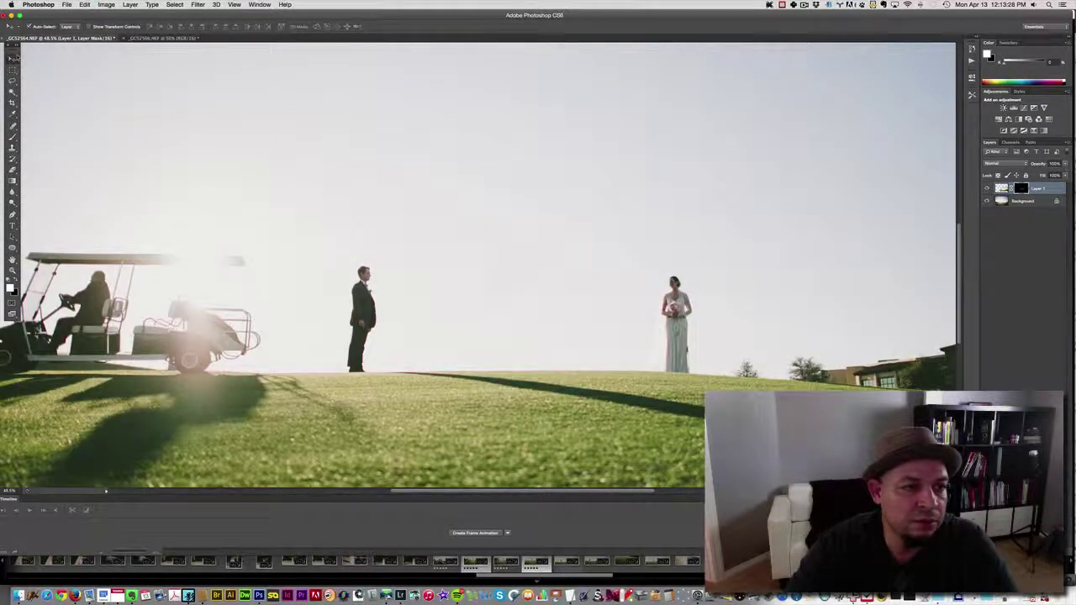
pyautogui.press('super+z')
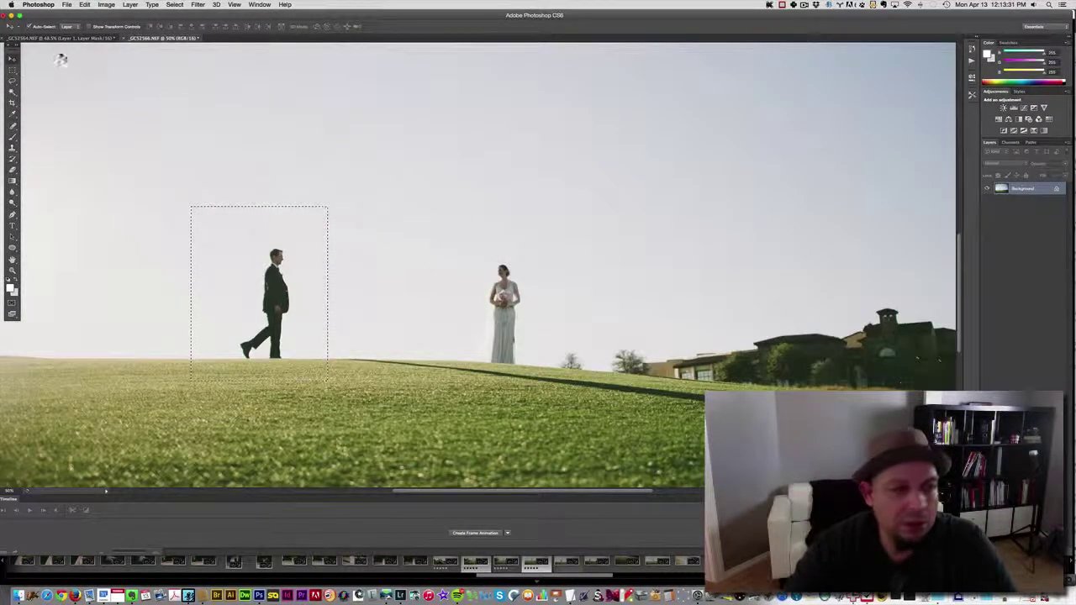
pyautogui.press('super+z')
pyautogui.press('super+v')
# Align the pasted groom over the standing groom at 50% opacity, then restore 100% opacity.
pyautogui.moveTo(496, 277); pyautogui.dragTo(371, 305)
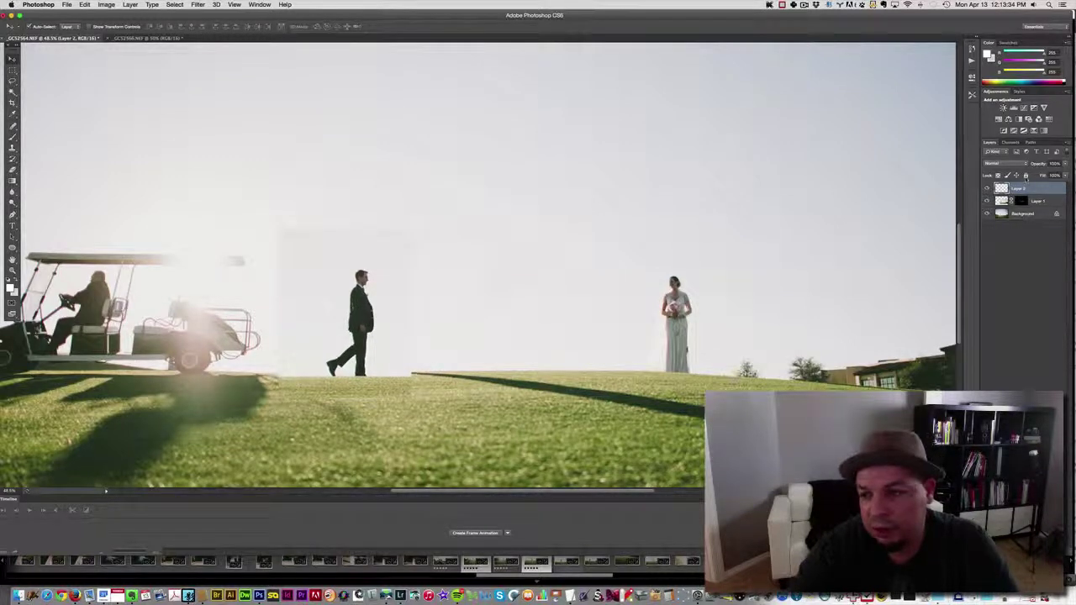
pyautogui.write('50')
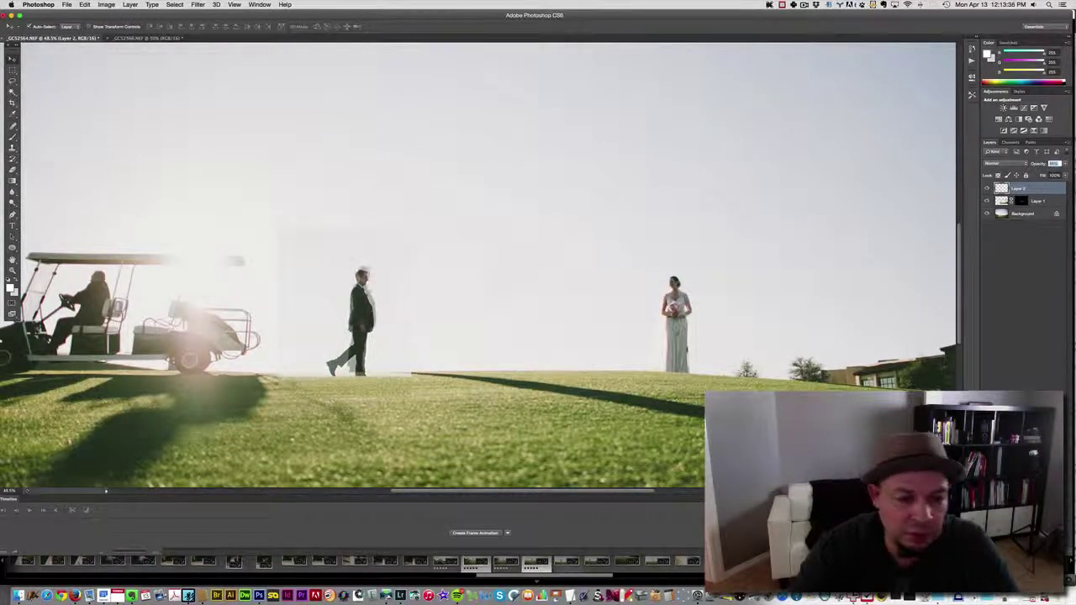
pyautogui.moveTo(379, 313); pyautogui.dragTo(368, 301)
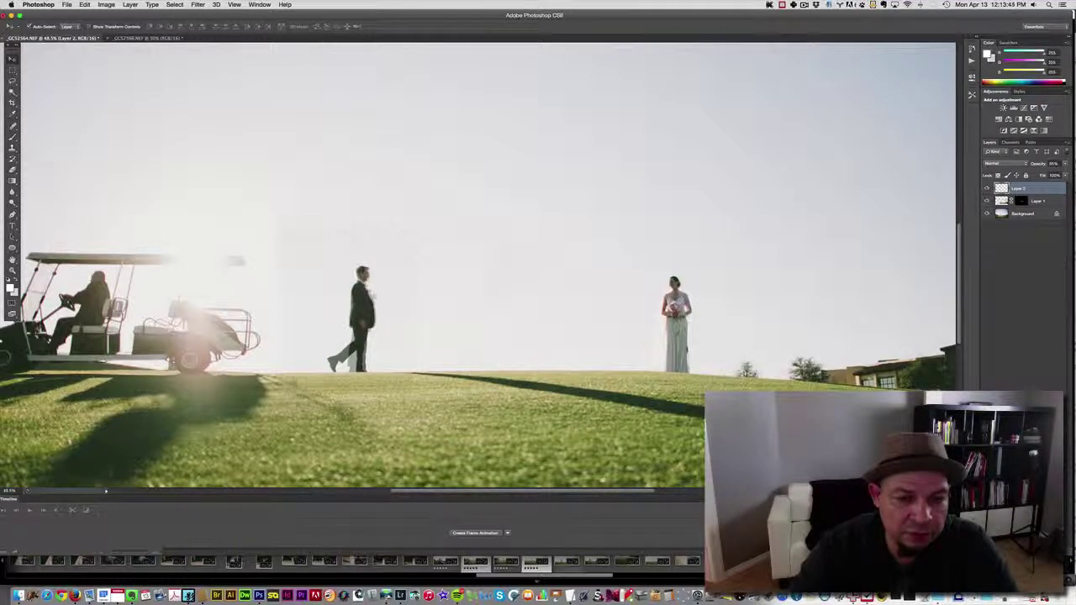
pyautogui.scroll(3, 370, 296)
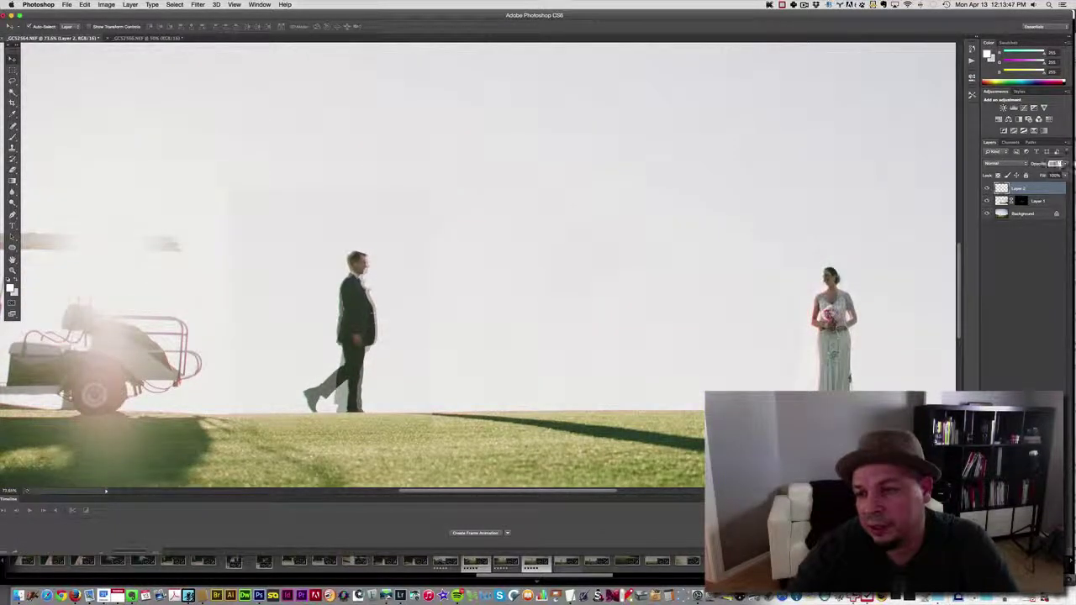
pyautogui.moveTo(1040, 163); pyautogui.dragTo(1061, 163)
# Erase Layer 2's grass edge to blend it along the horizon.
pyautogui.click(12, 169)
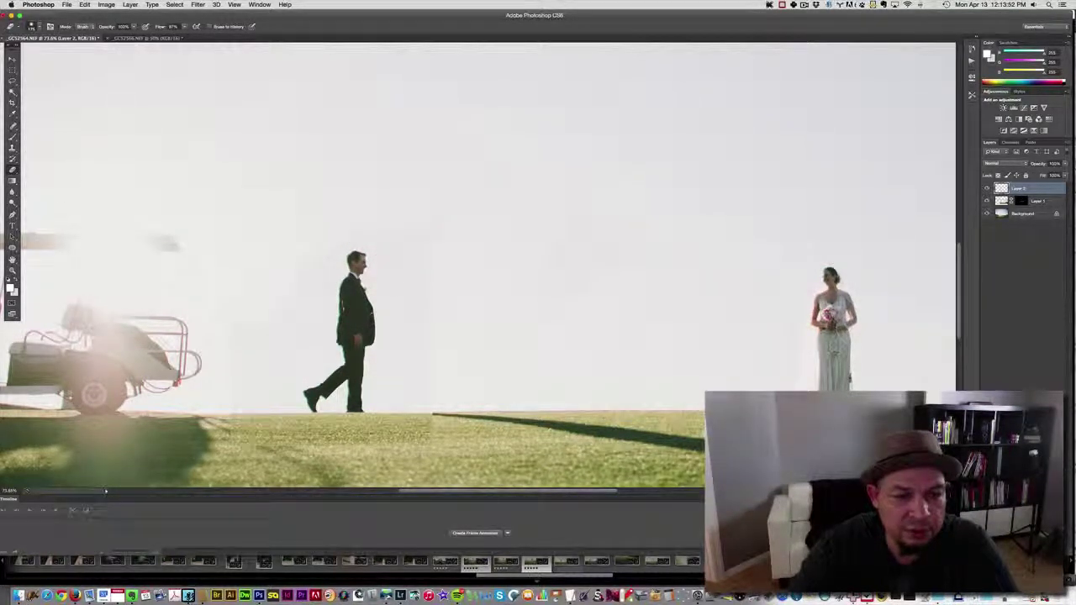
pyautogui.moveTo(243, 425)
pyautogui.mouseDown()
pyautogui.moveTo(269, 430)
pyautogui.moveTo(253, 437)
pyautogui.moveTo(428, 432)
pyautogui.mouseUp()
pyautogui.moveTo(286, 425); pyautogui.dragTo(429, 416)
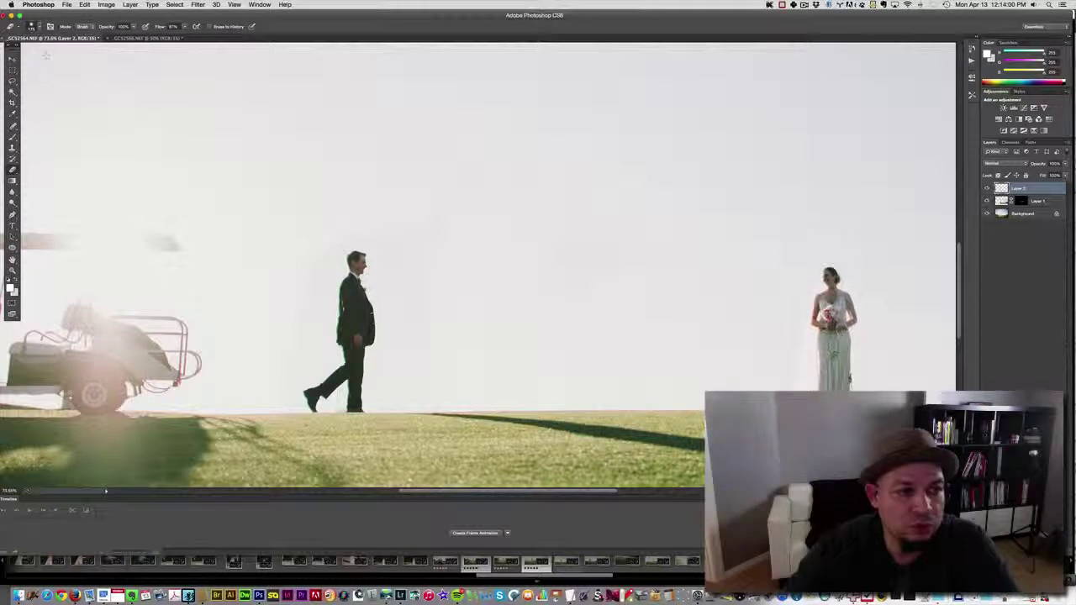
# Undo the accidental shift of the groom layer and the last grass-blending stroke.
pyautogui.press('v')
pyautogui.moveTo(439, 176); pyautogui.dragTo(473, 168)
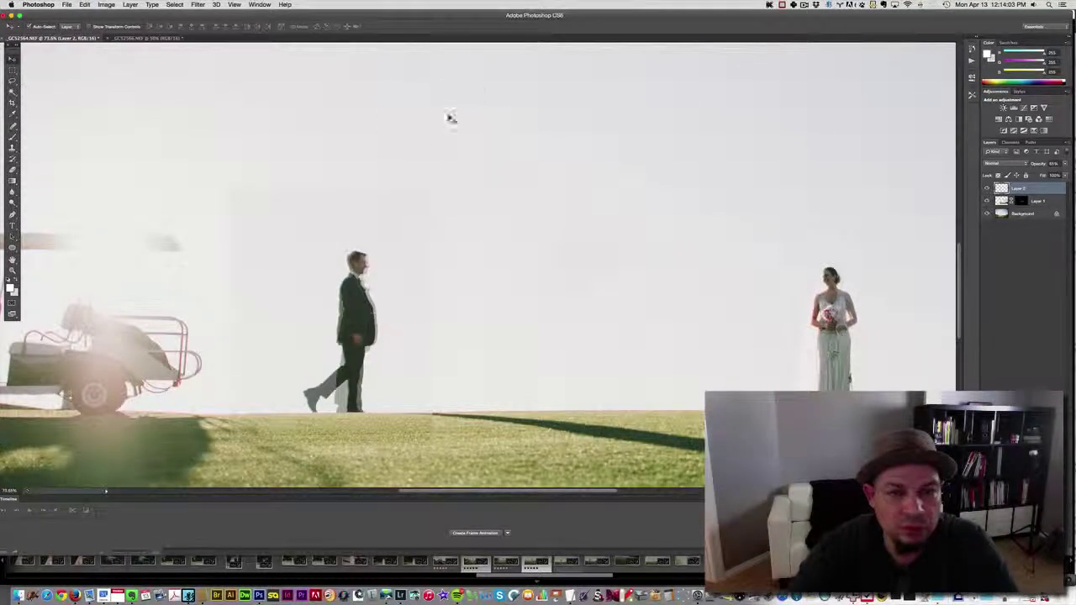
pyautogui.press('super+z')
pyautogui.press('super+alt+z')
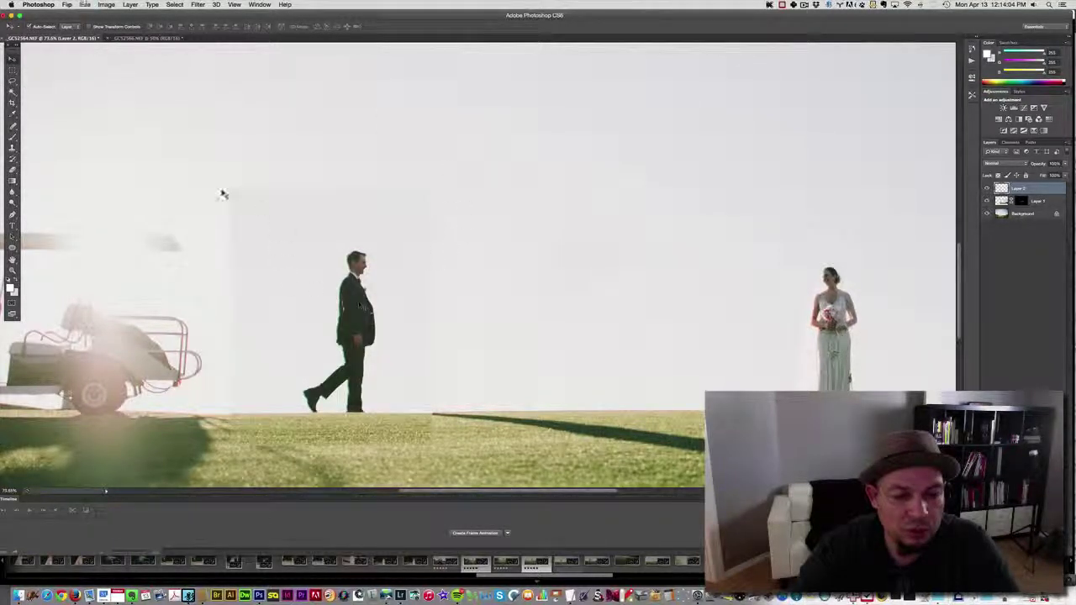
# Set the Eraser opacity to 74%.
pyautogui.press('b')
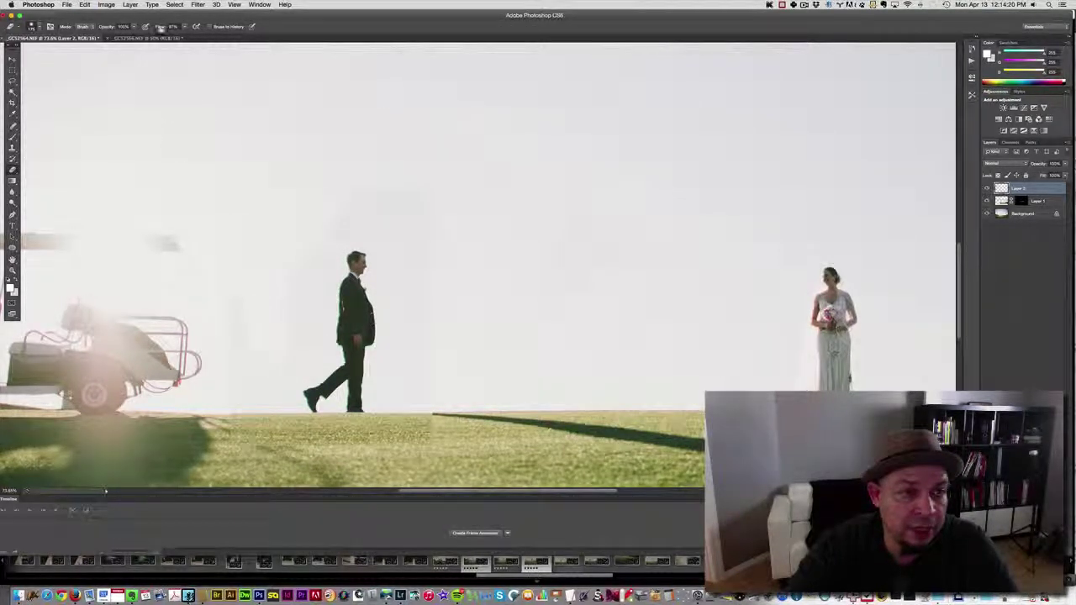
pyautogui.moveTo(160, 27); pyautogui.dragTo(168, 27)
pyautogui.press('7')
pyautogui.press('4')
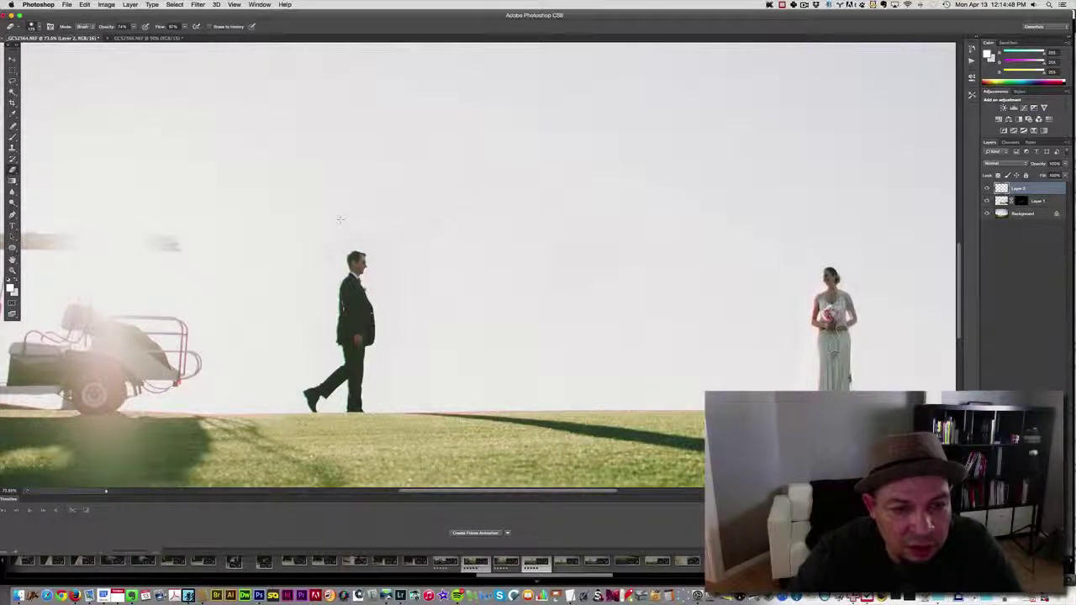
# Zoom in and erase the fringes around the walking groom's outline with a smaller eraser.
pyautogui.scroll(6, 429, 300)
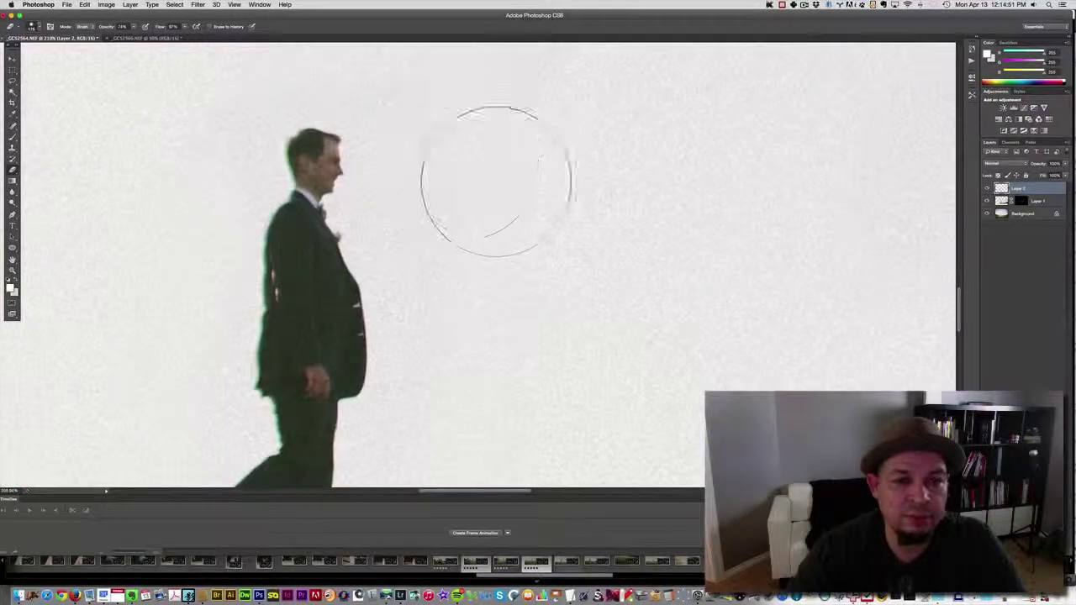
pyautogui.press('[')
pyautogui.press('[')
pyautogui.press('[')
pyautogui.press('[')
pyautogui.press('[')
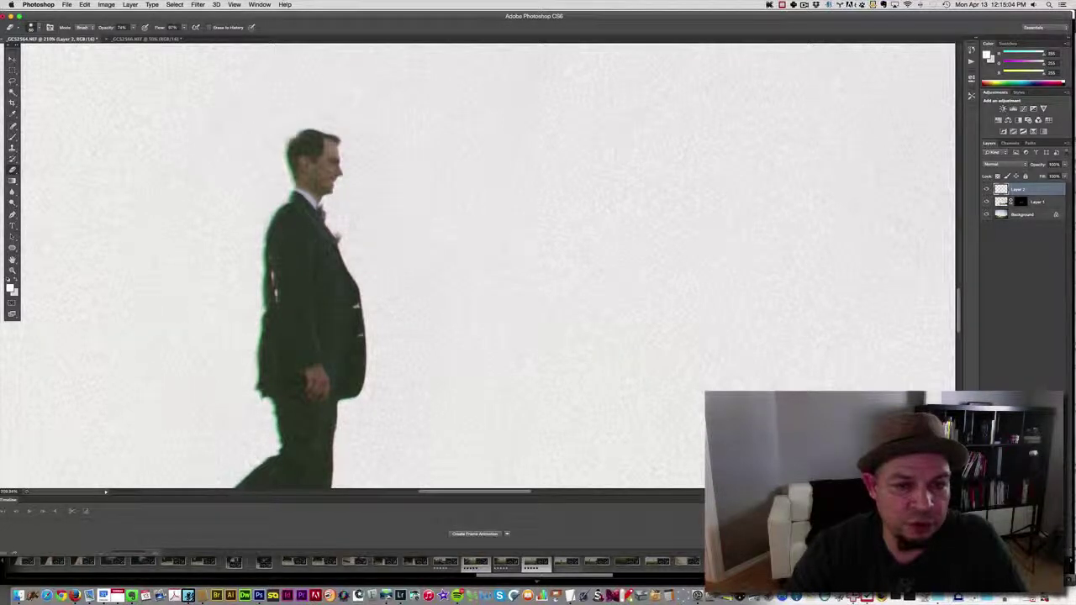
pyautogui.press('space')
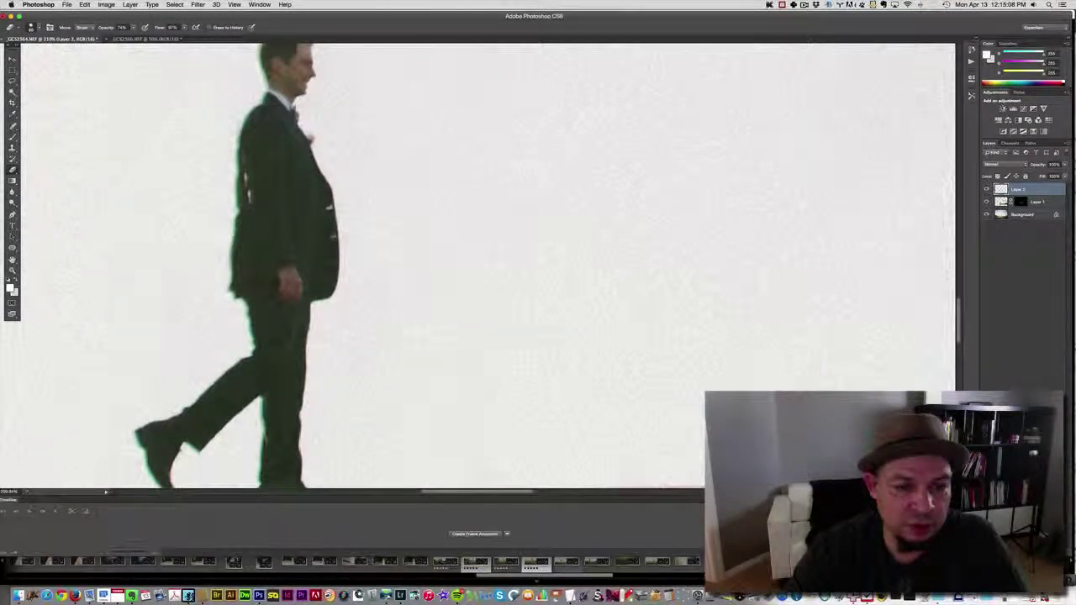
# Fit the whole composite on screen to see the groom striding toward the bride.
pyautogui.scroll(-5, 378, 159)
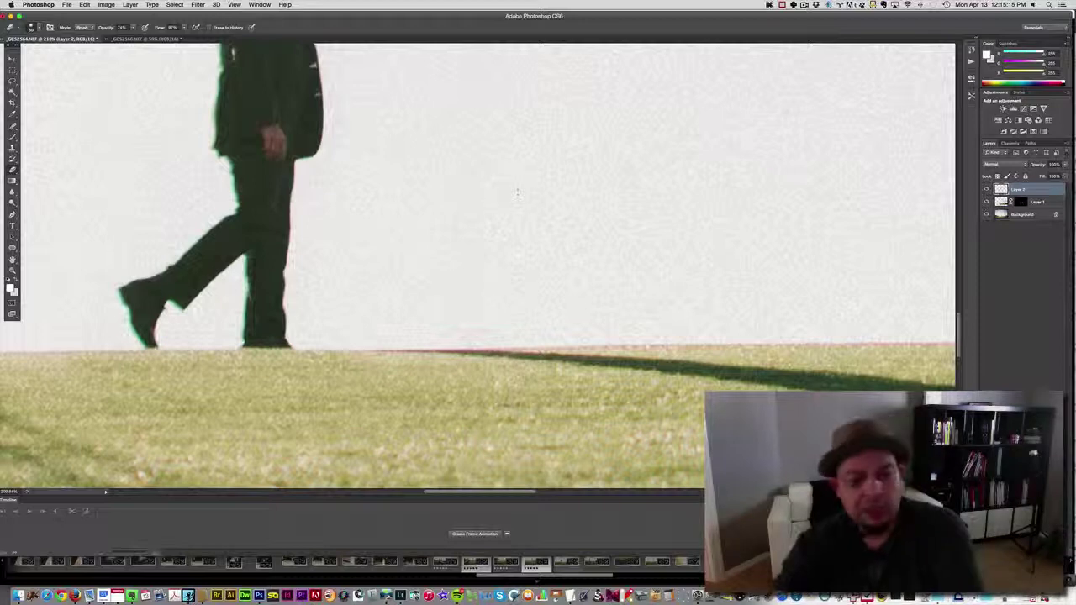
pyautogui.press('v')
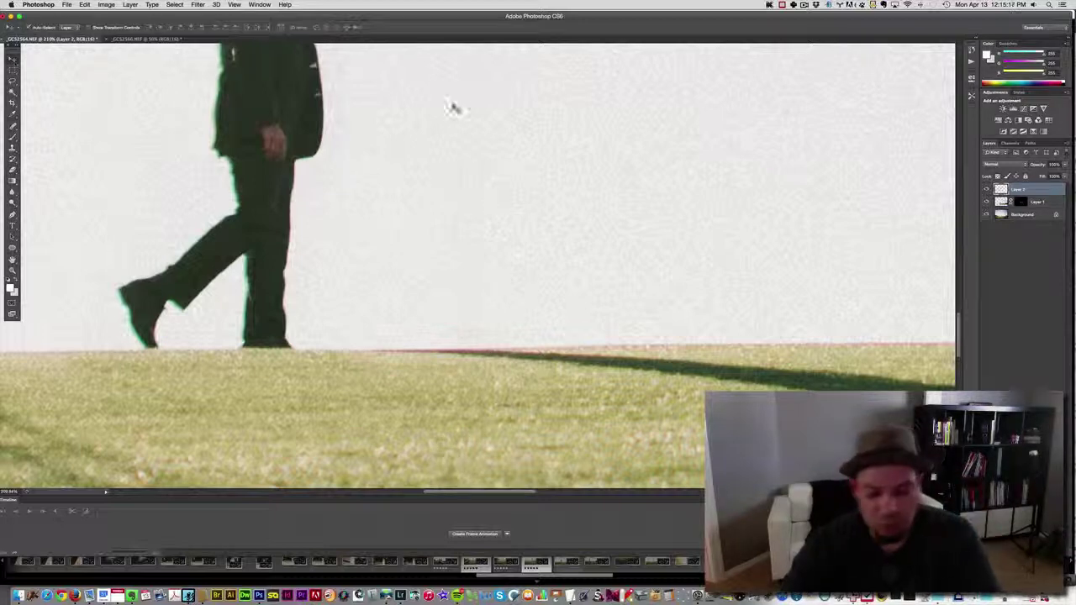
pyautogui.press('super+0')
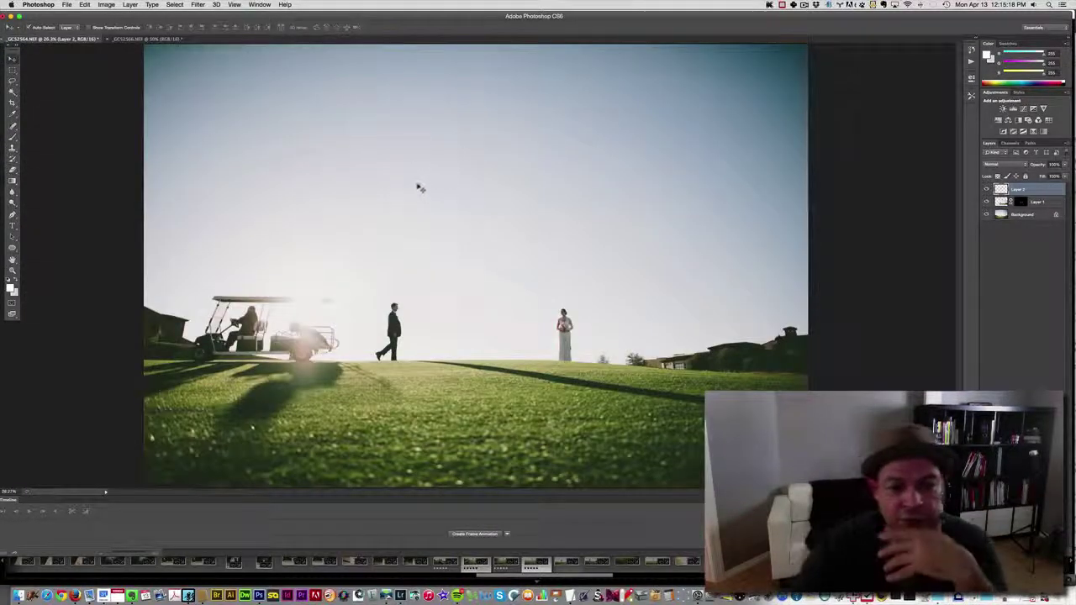